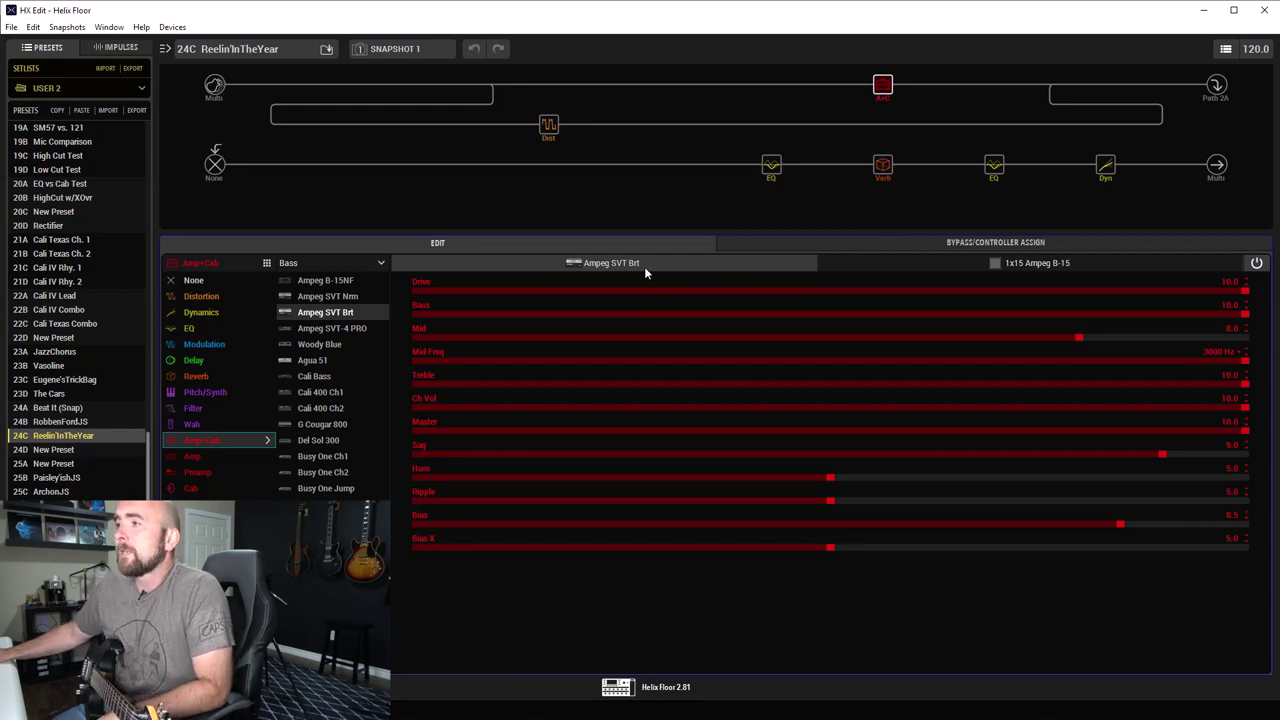
# Review the 1x15 Ampeg B-15 cab and Ampeg SVT Brt amp, then show the LA Studio Comp parameters
pyautogui.click(943, 268)
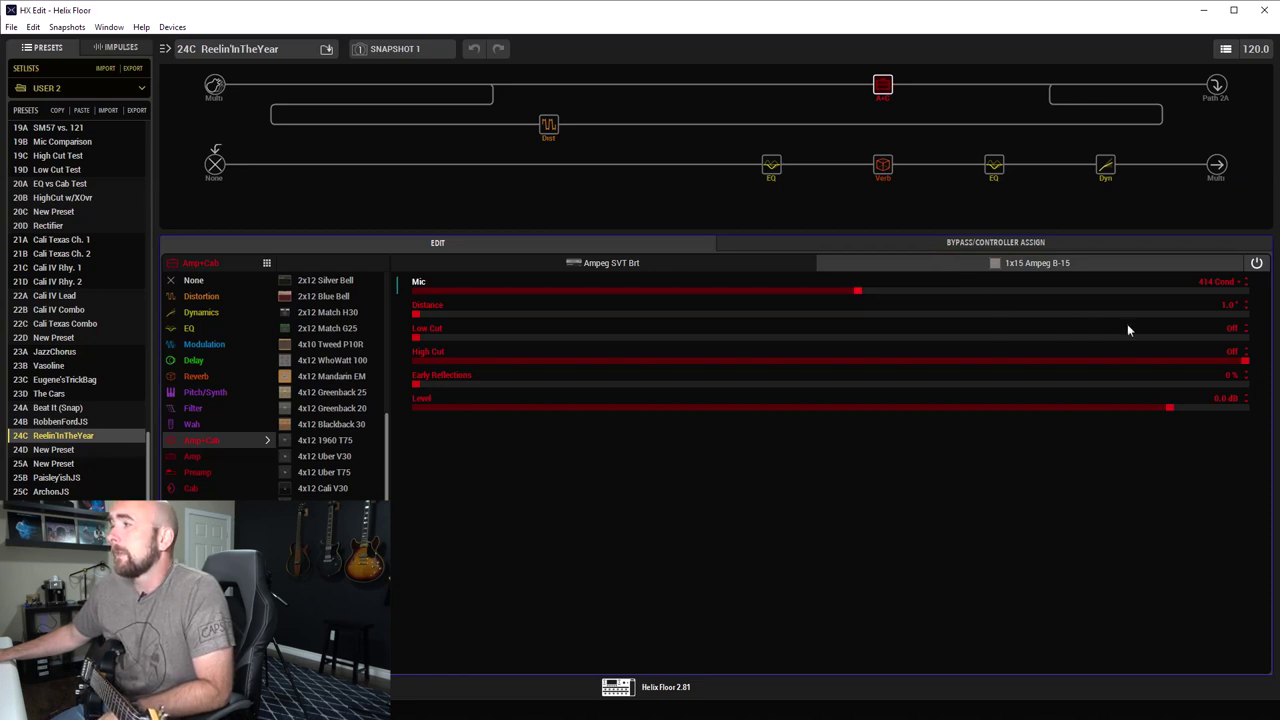
pyautogui.click(706, 266)
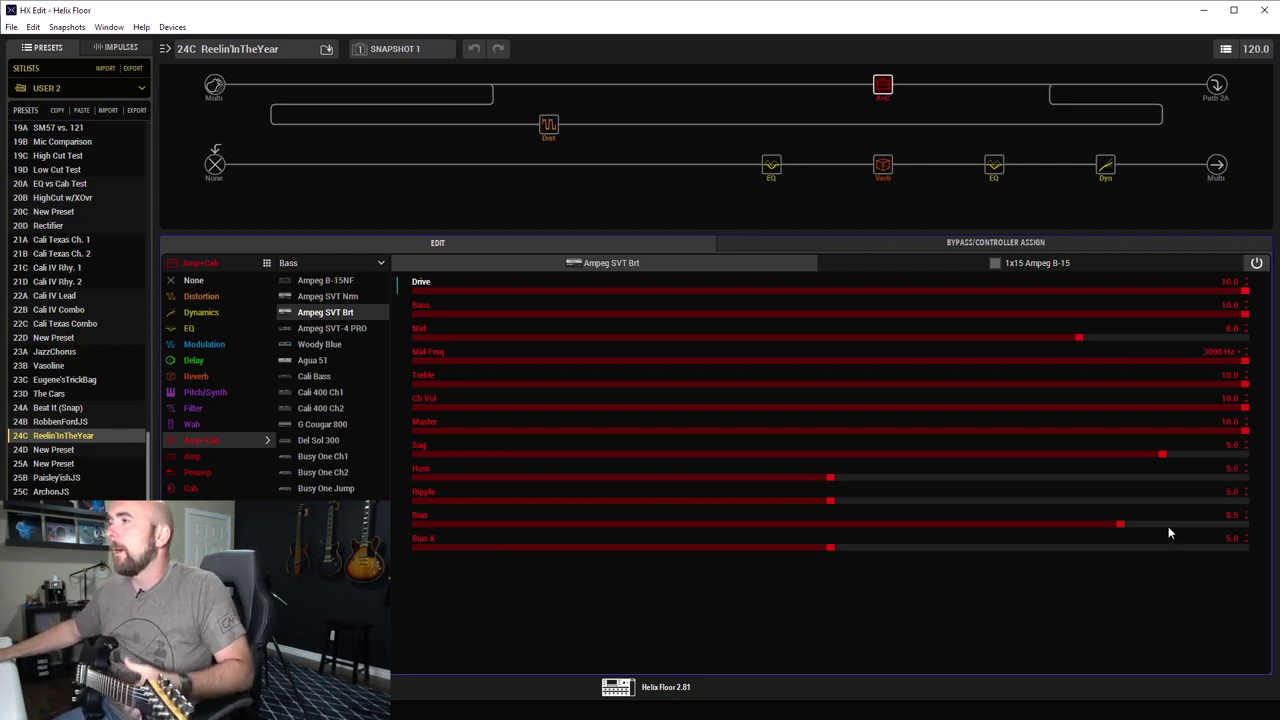
pyautogui.click(1106, 170)
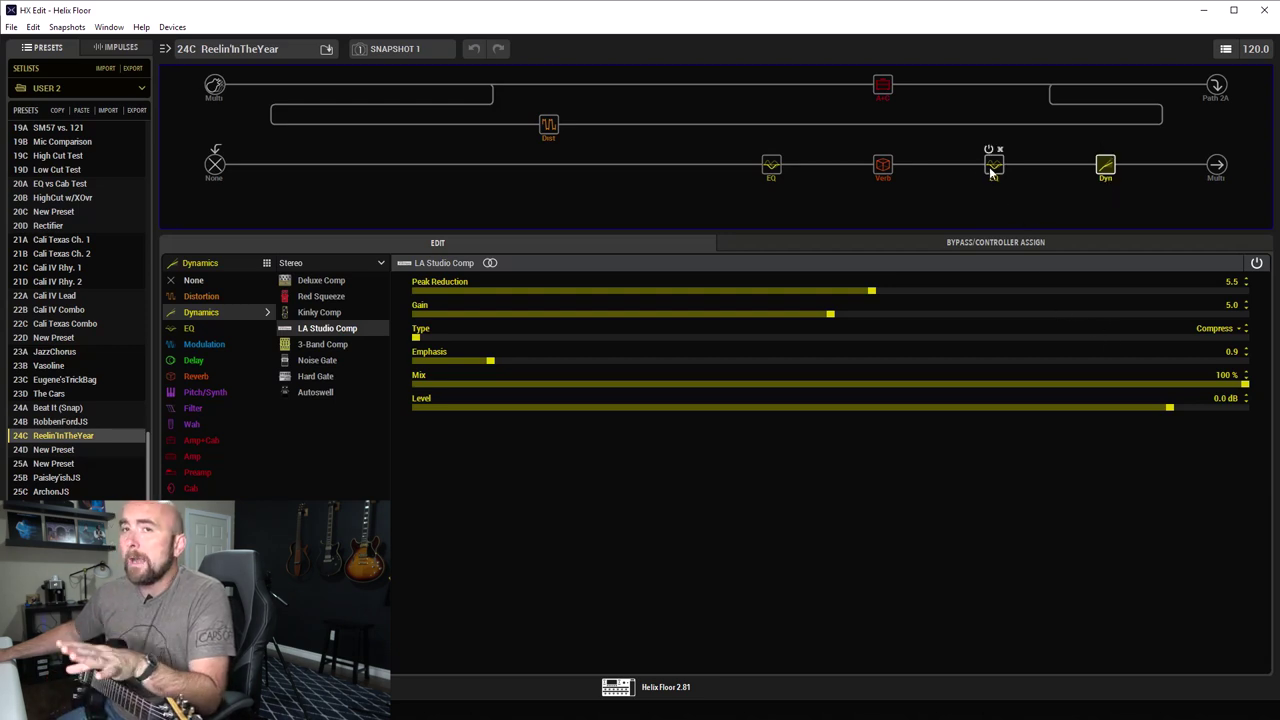
# Look over the Room reverb, then show the Parametric EQ with -9.4 dB lows, +12.0 mids, +7.6 highs
pyautogui.click(888, 168)
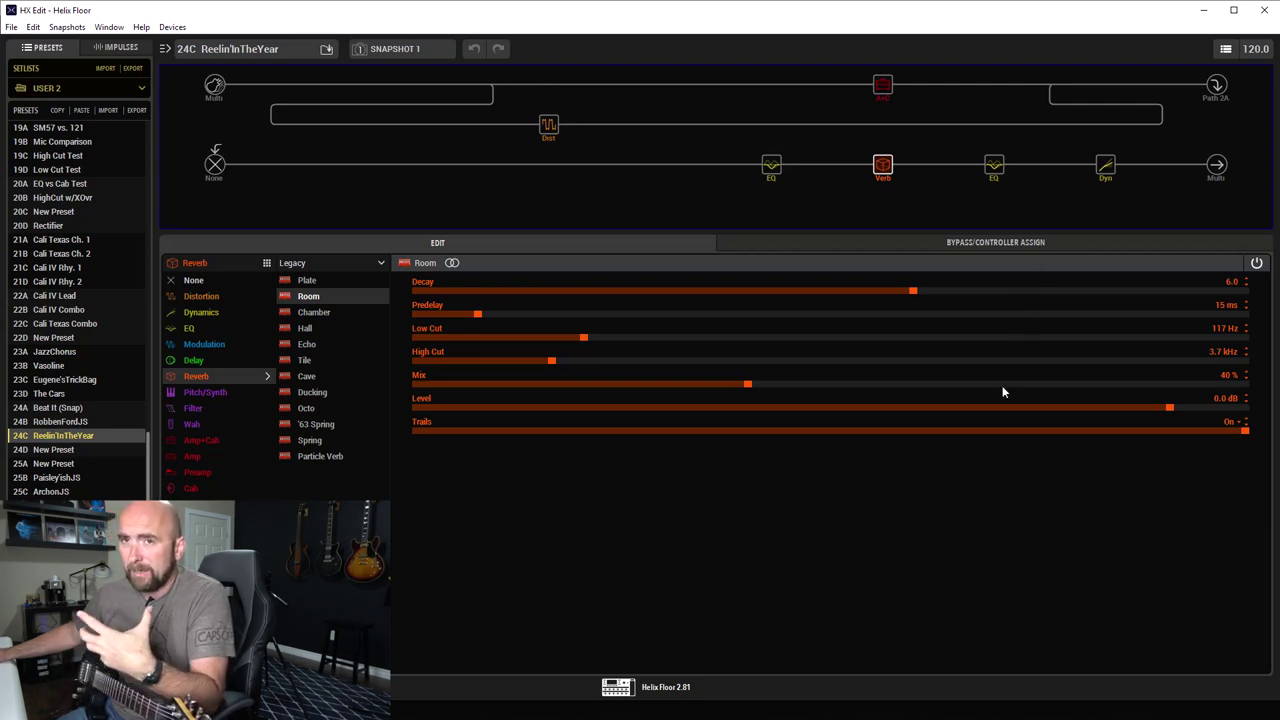
pyautogui.click(994, 165)
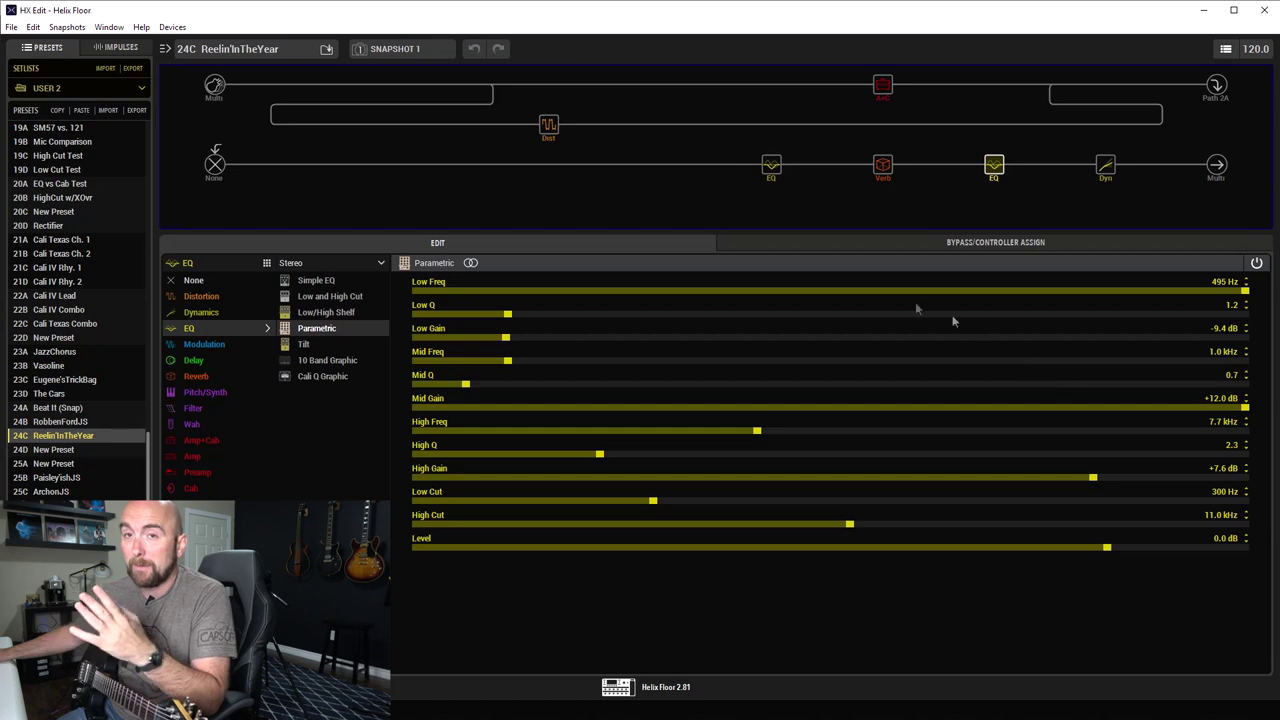
pyautogui.click(774, 172)
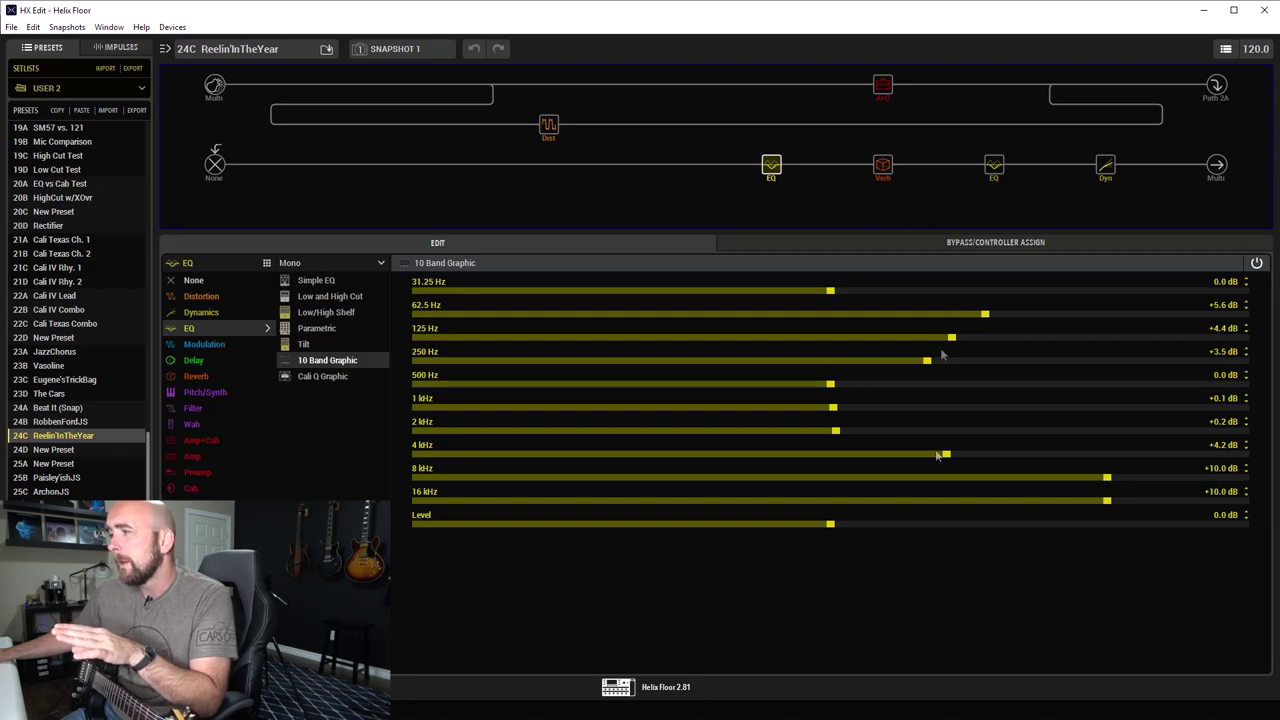
pyautogui.click(995, 176)
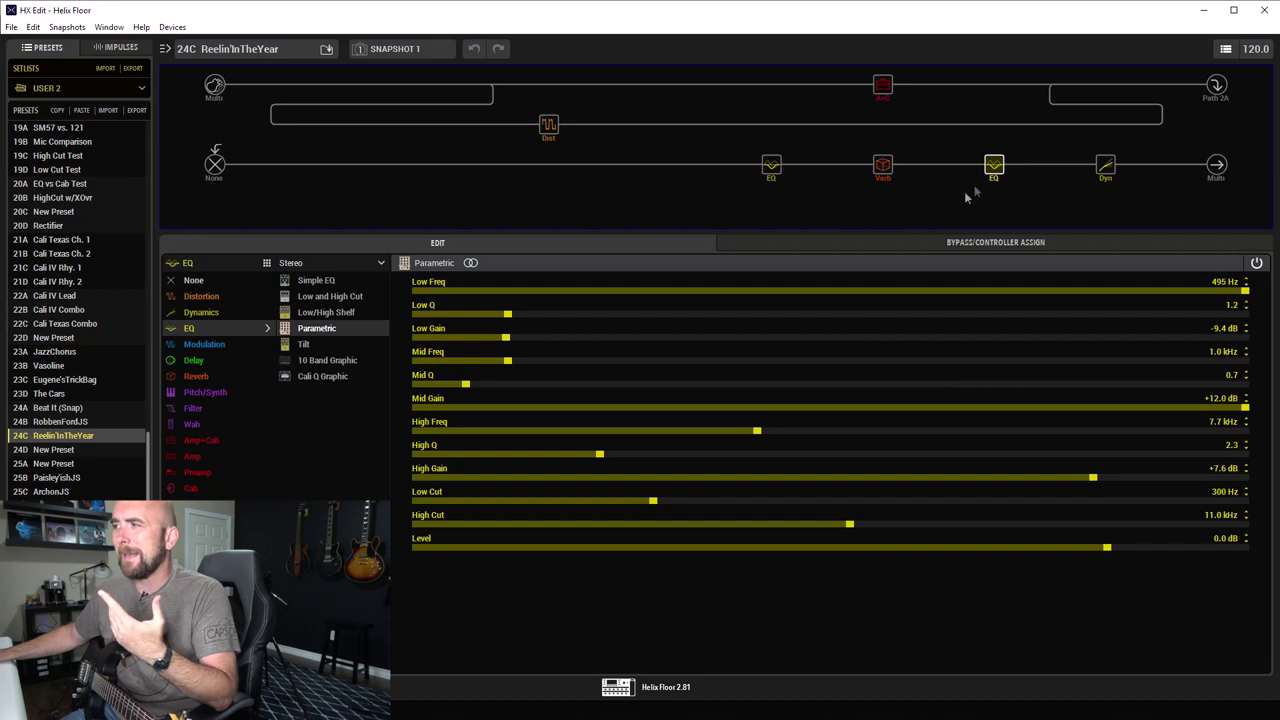
pyautogui.moveTo(998, 170)
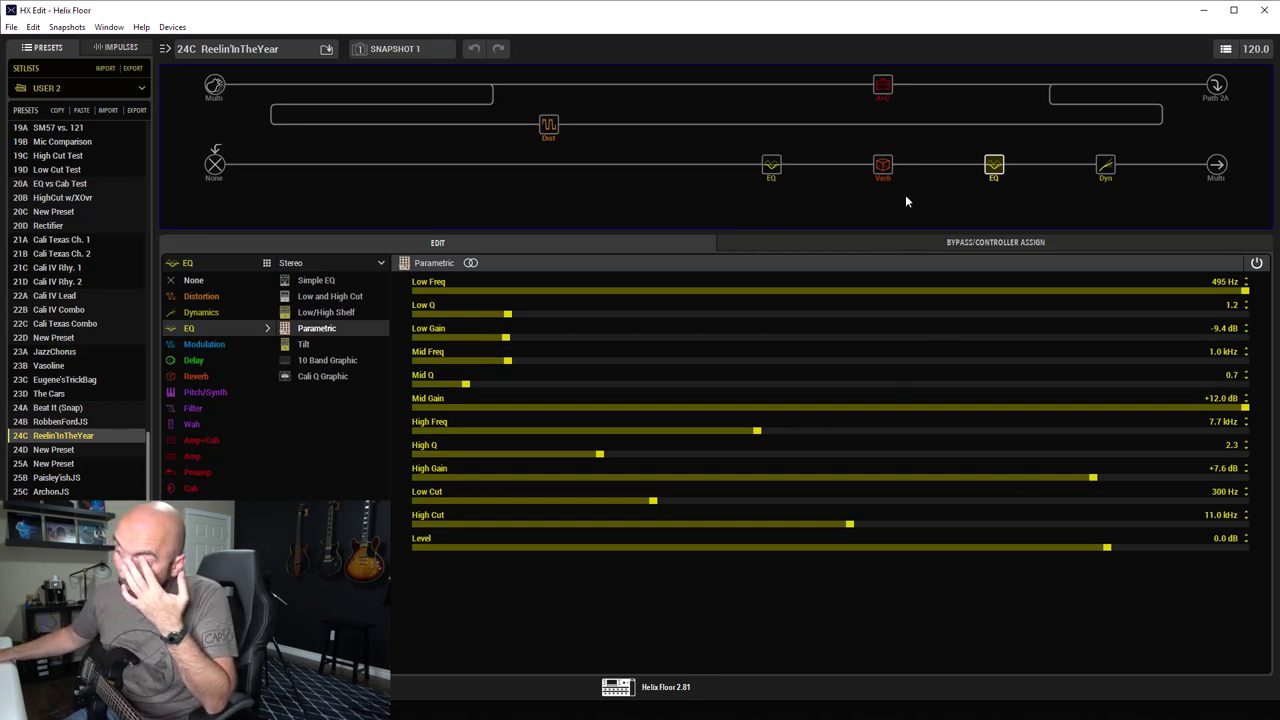
pyautogui.moveTo(897, 100)
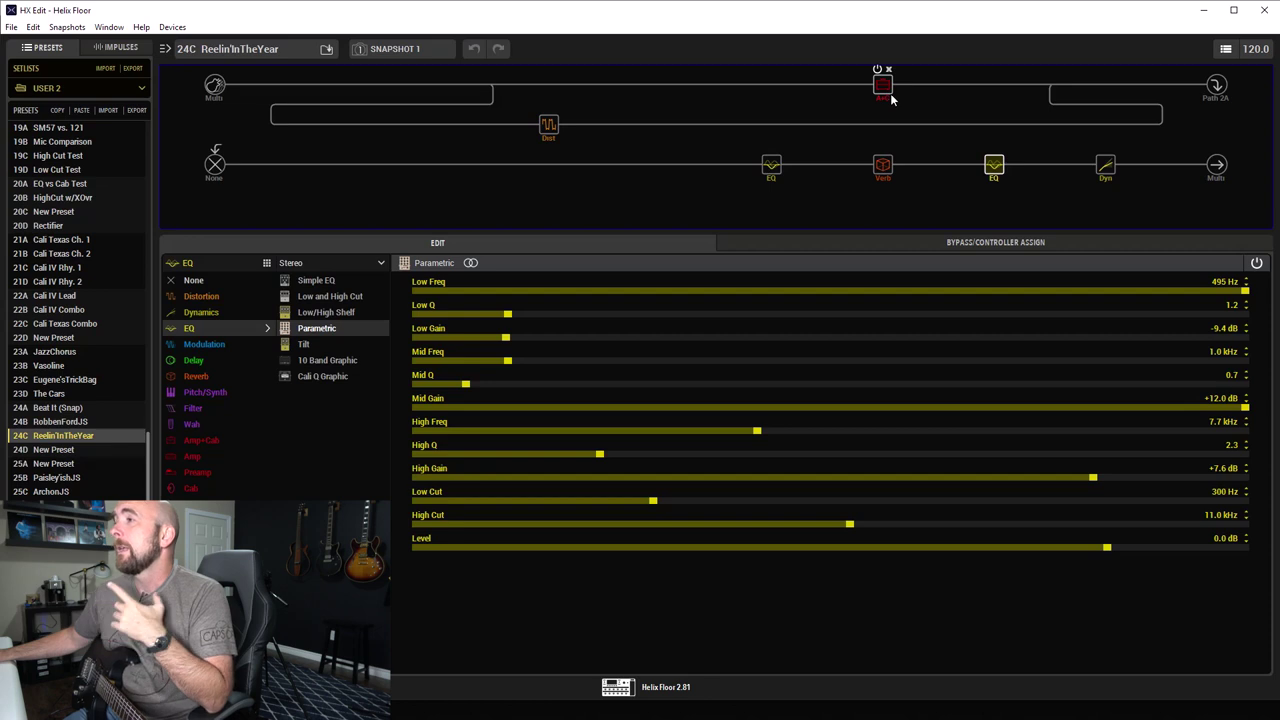
pyautogui.click(547, 128)
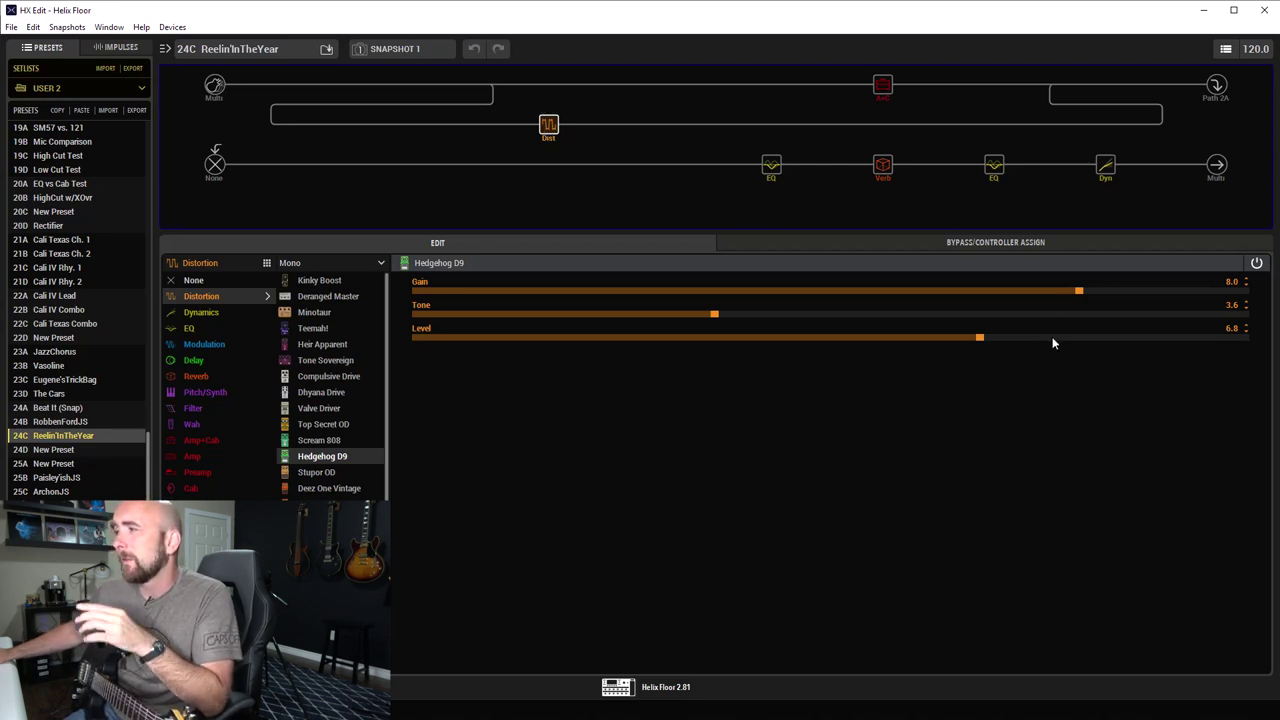
# Select the top-path Split A/B and set its Route To fully to B 100
pyautogui.moveTo(545, 133)
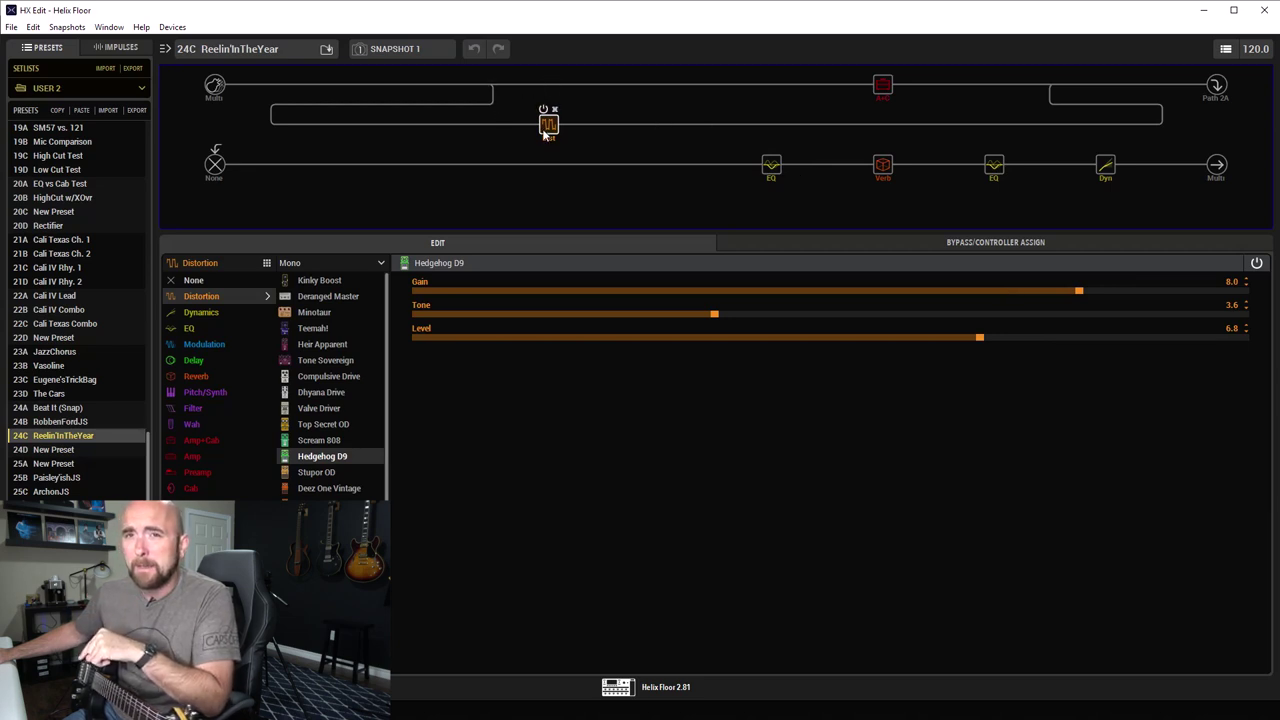
pyautogui.click(496, 87)
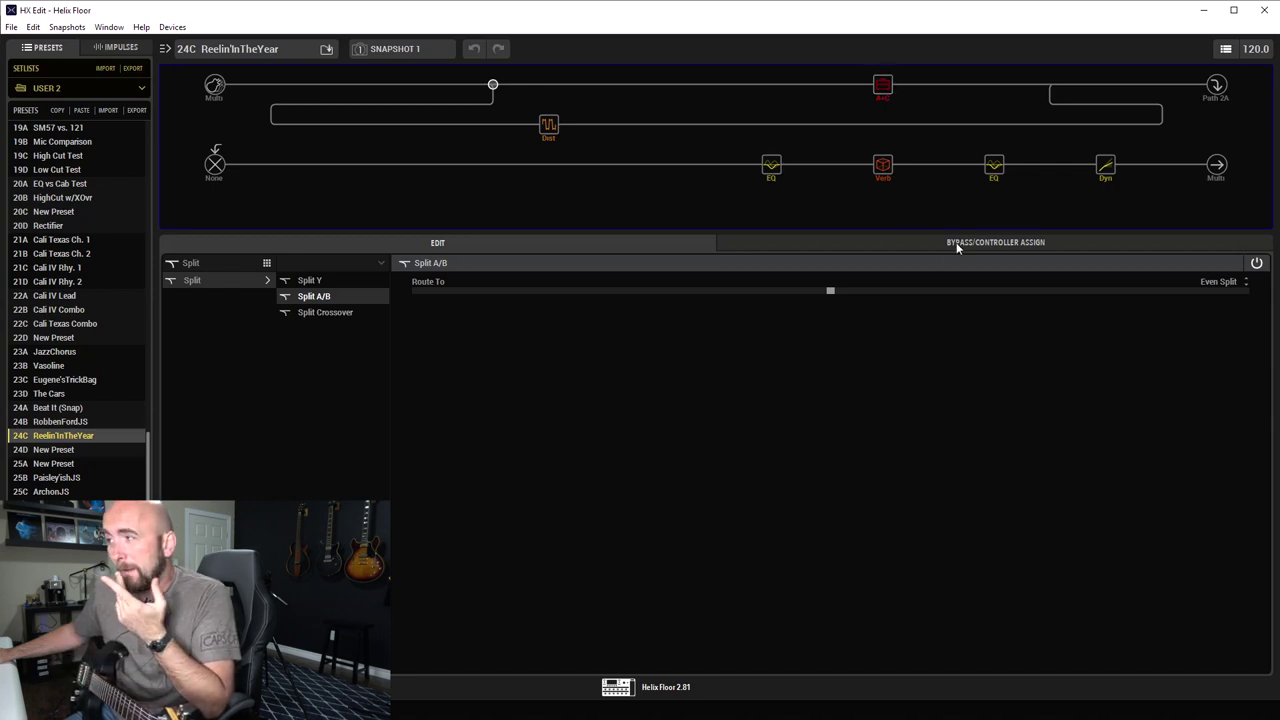
pyautogui.moveTo(836, 293); pyautogui.dragTo(1248, 291)
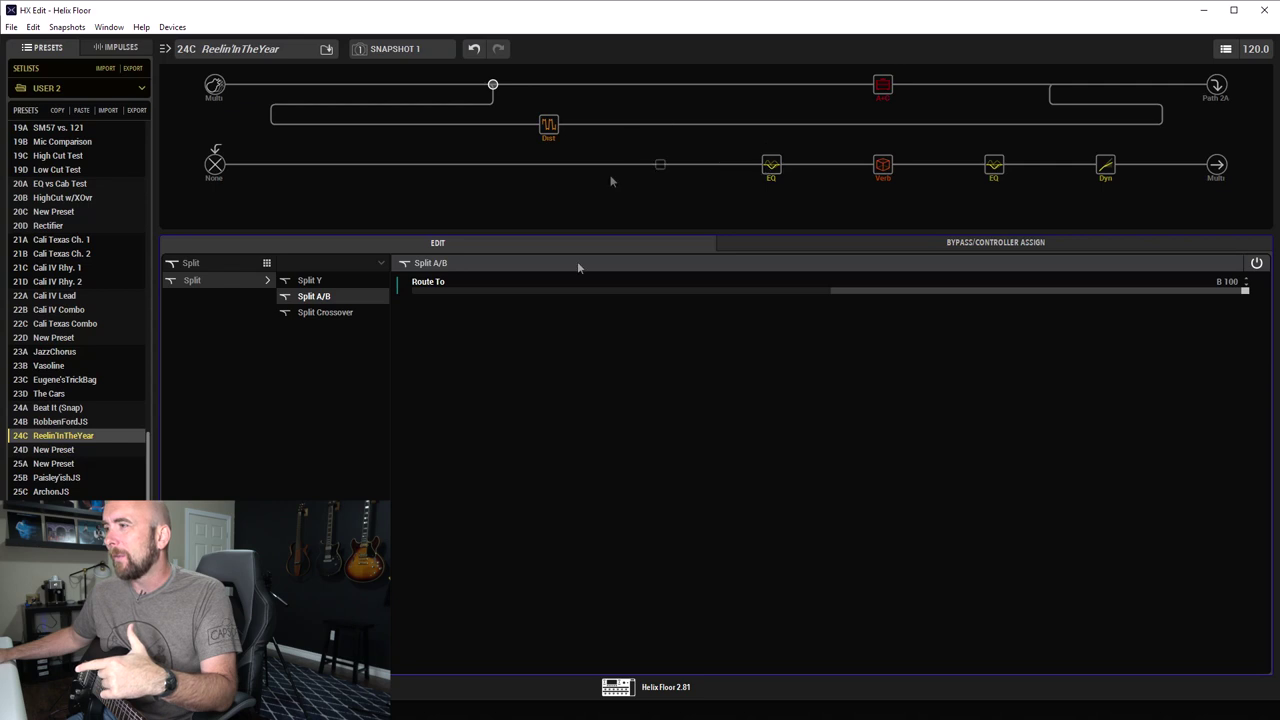
# Set the split's Route To fully to A 100 and bypass the lower-path EQ block
pyautogui.scroll(-15, 826, 288)
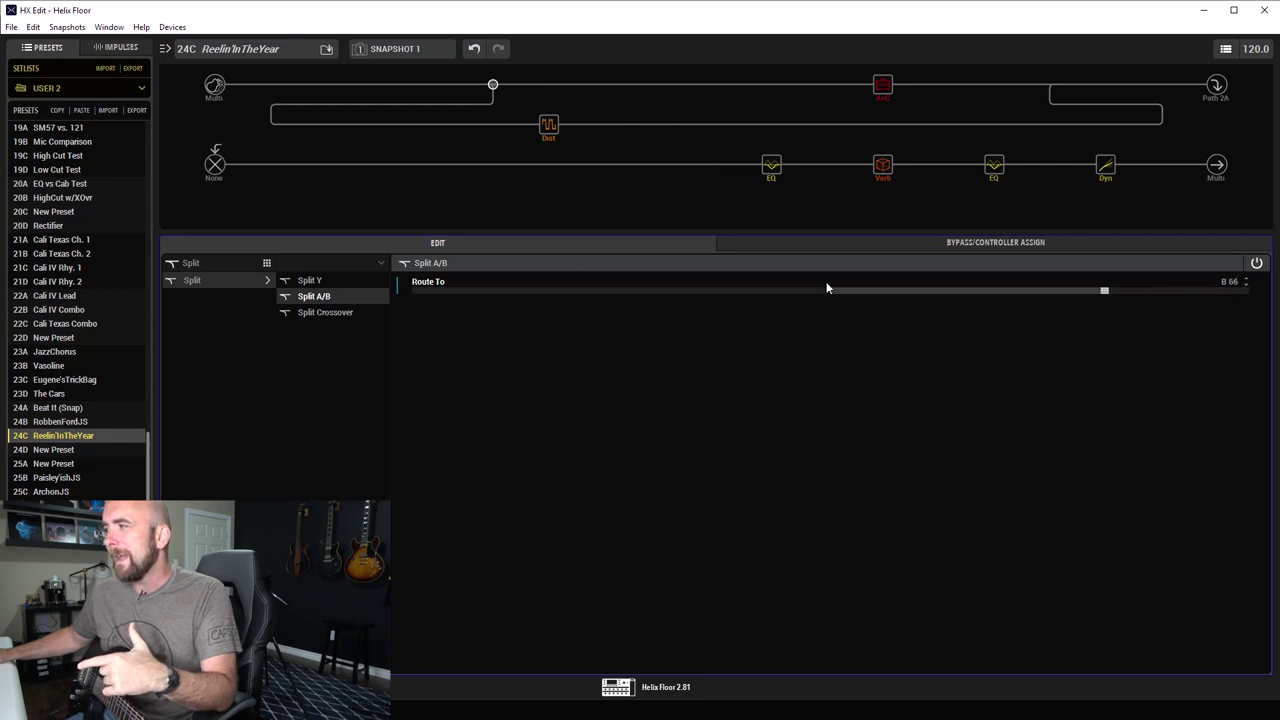
pyautogui.scroll(-13, 826, 288)
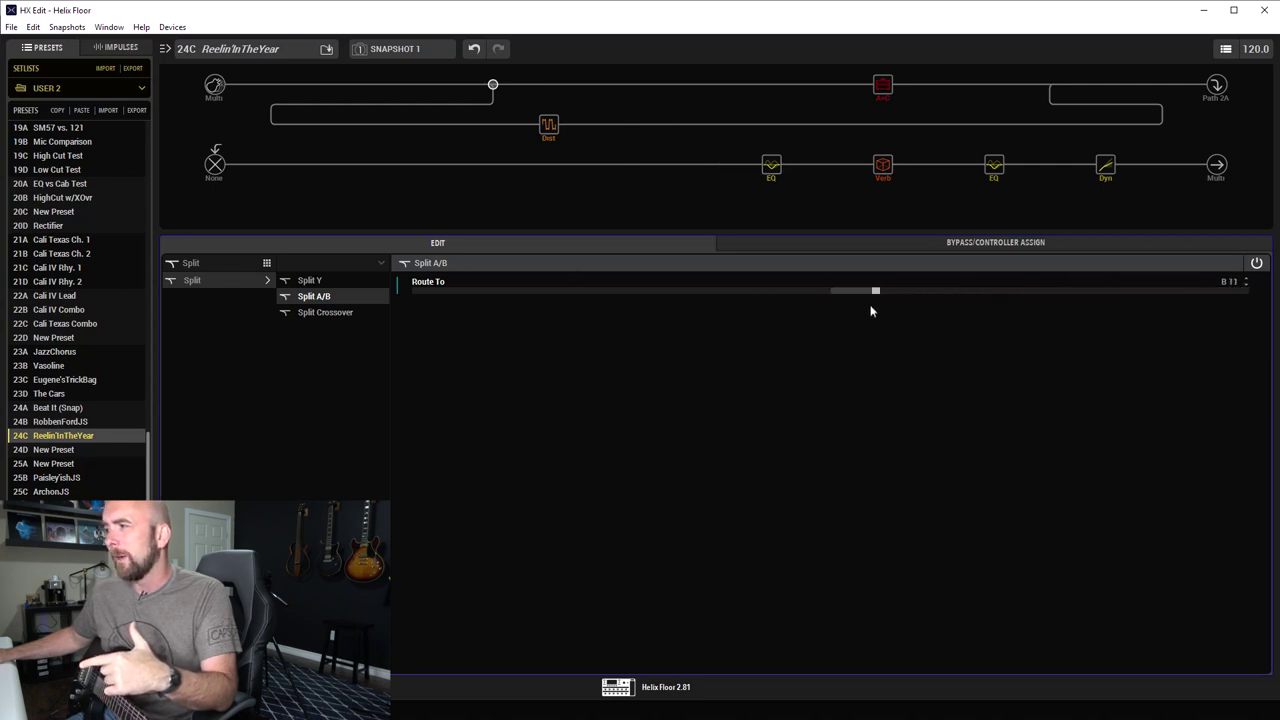
pyautogui.moveTo(875, 290); pyautogui.dragTo(412, 298)
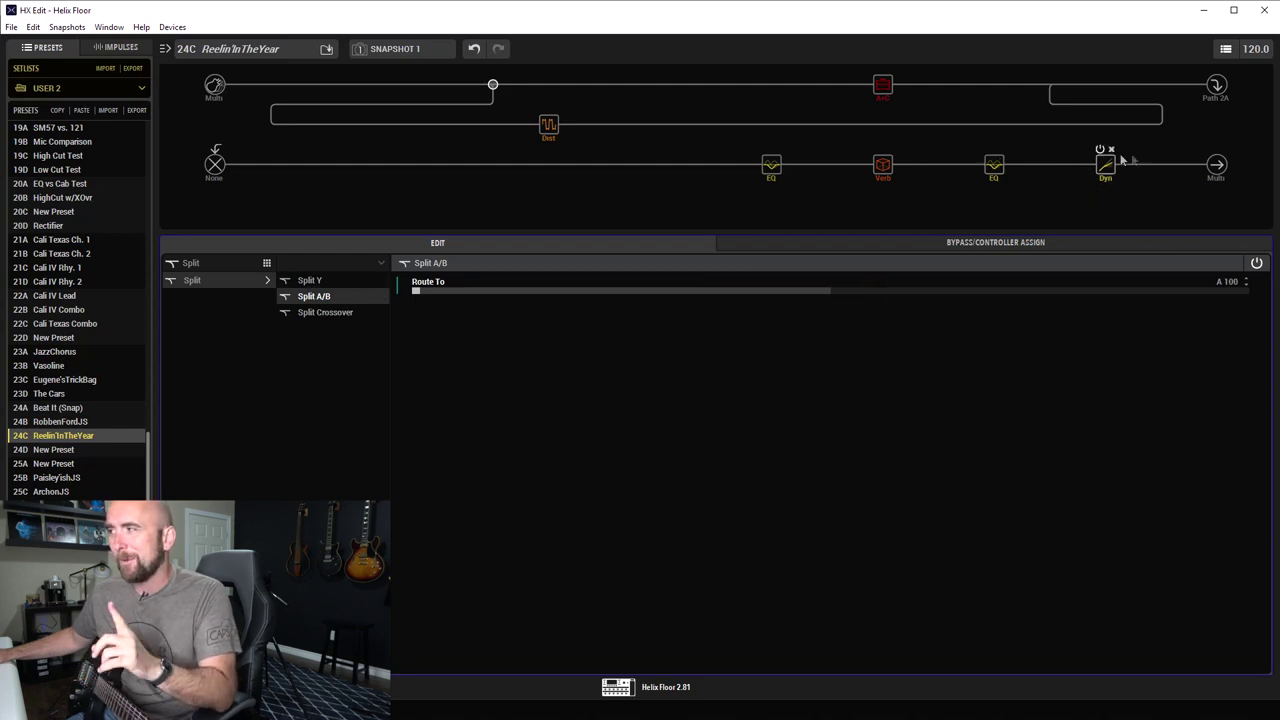
pyautogui.click(988, 150)
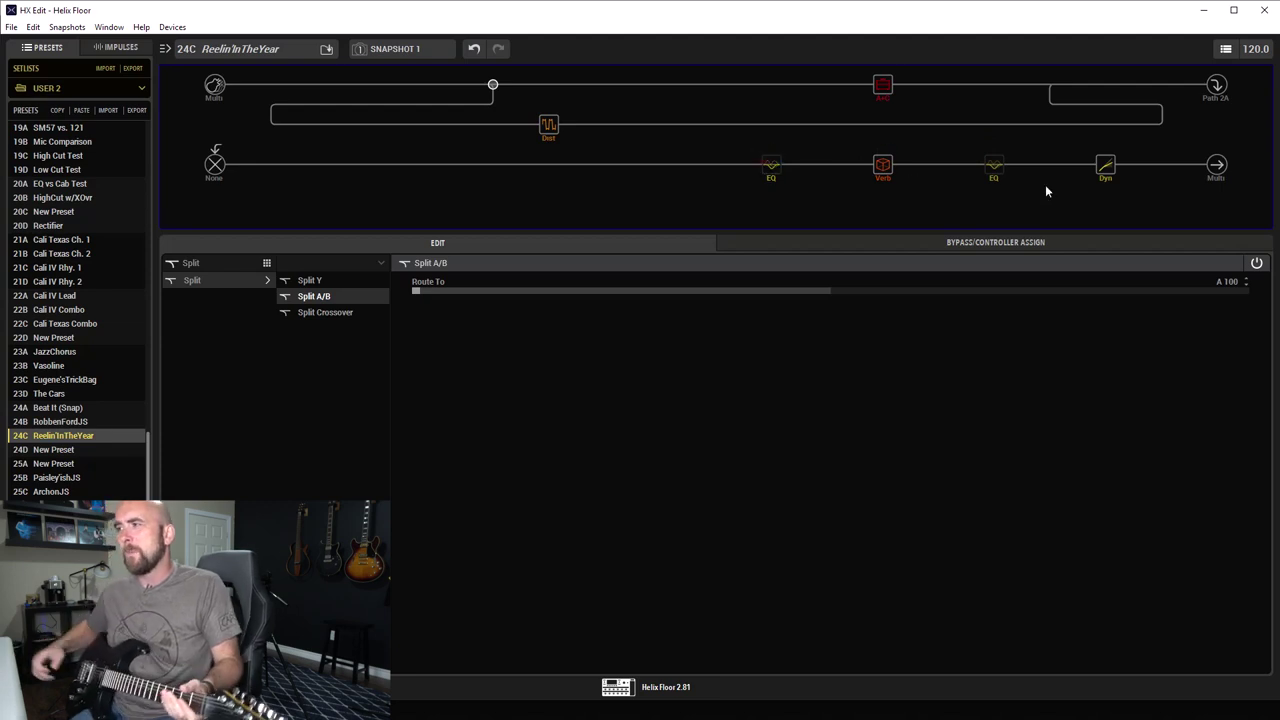
# Show the Ampeg SVT Brt amp block with Drive, Bass, Treble and Master at 10.0
pyautogui.click(881, 90)
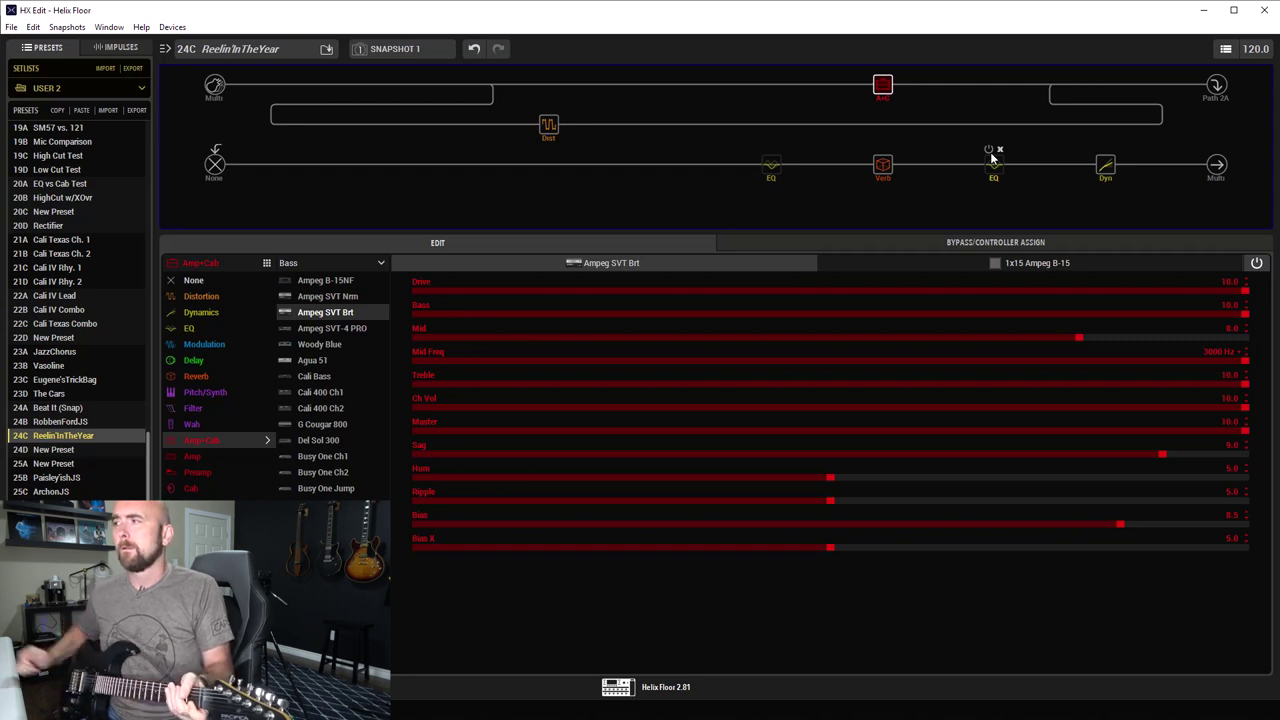
# Re-enable the lower-path EQ, try the upper-path distortion block, and reselect the Split A/B
pyautogui.click(988, 151)
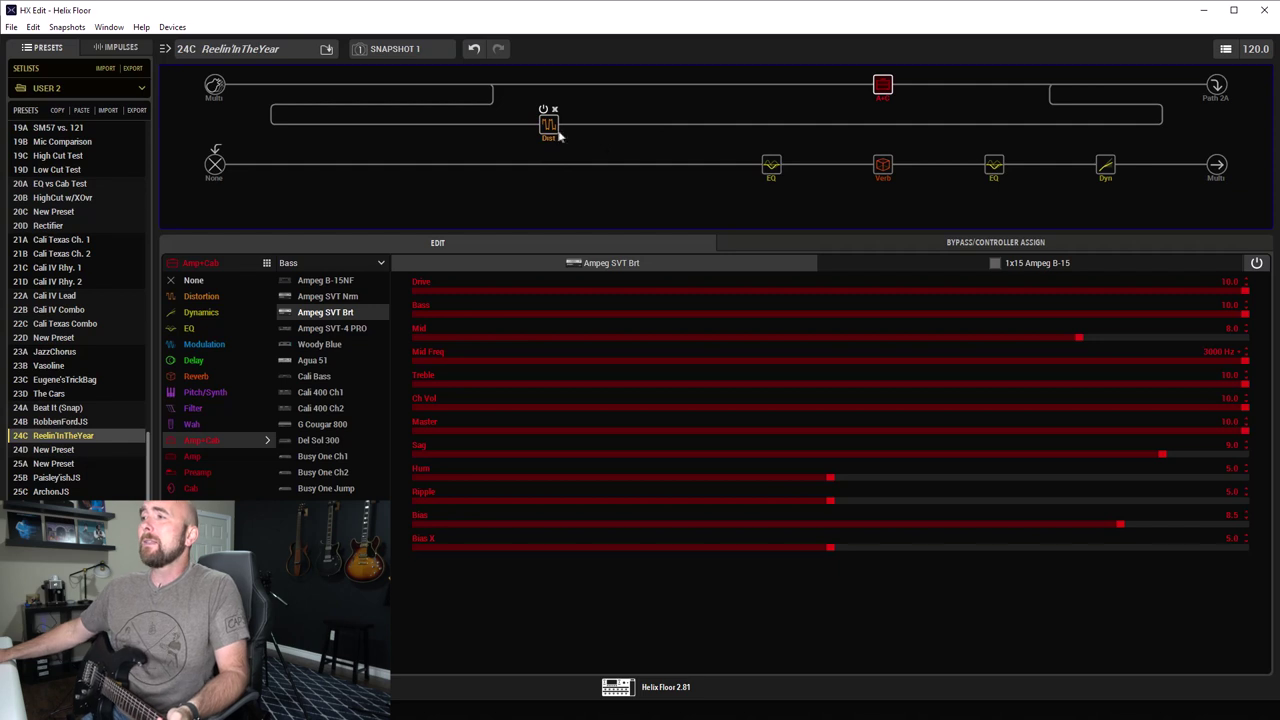
pyautogui.moveTo(548, 135)
pyautogui.mouseDown()
pyautogui.moveTo(554, 88)
pyautogui.moveTo(551, 122)
pyautogui.mouseUp()
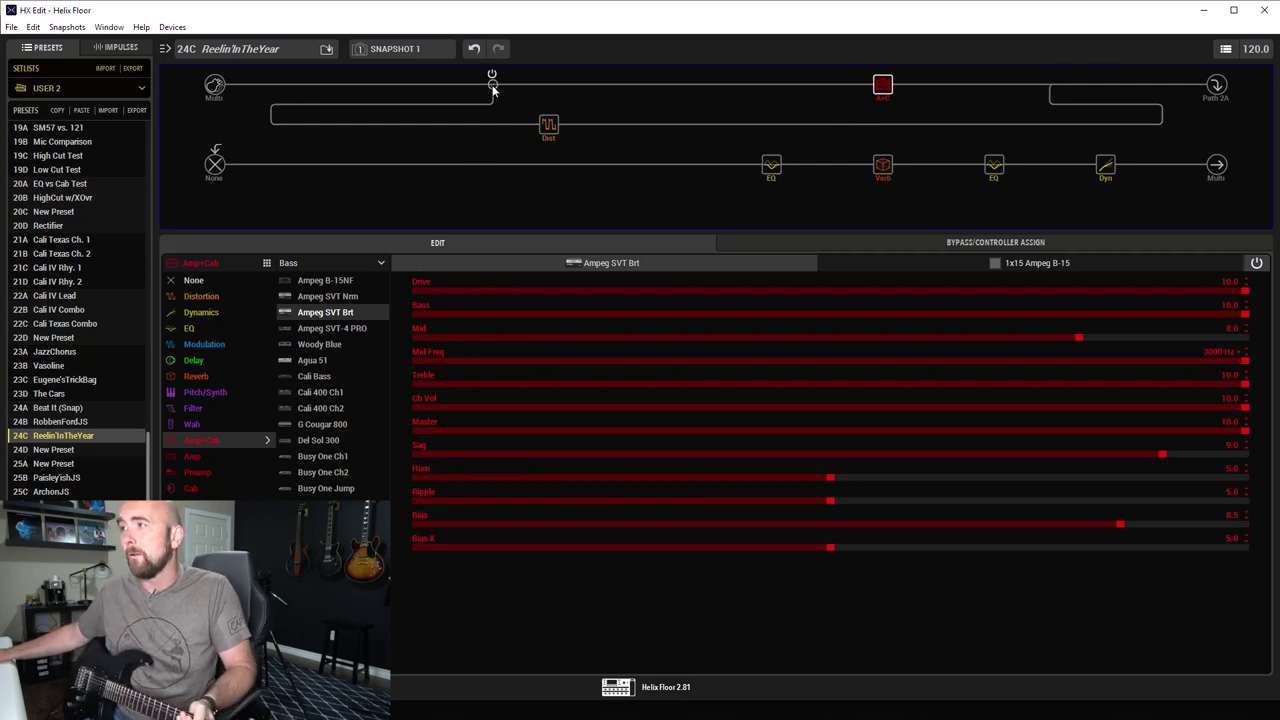
pyautogui.click(492, 84)
# Push the split's Route To to B 100, then bring it back through Even Split toward A
pyautogui.moveTo(985, 292); pyautogui.dragTo(1250, 300)
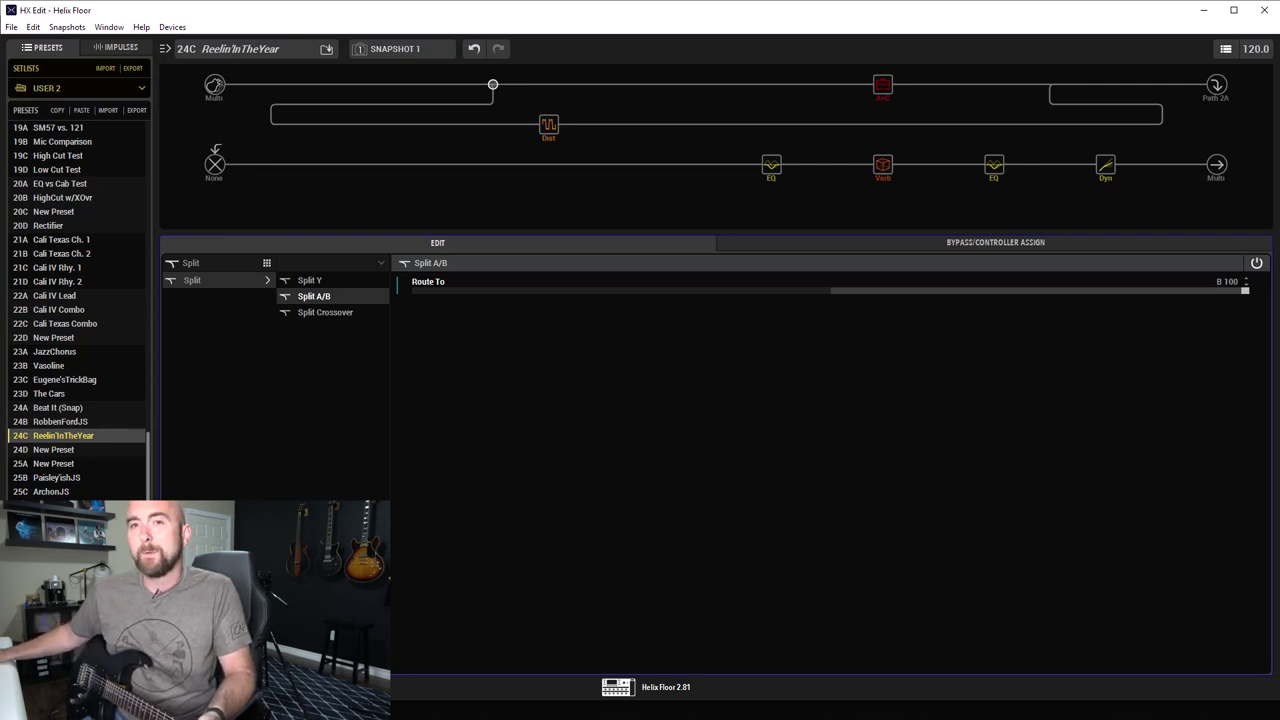
pyautogui.scroll(-20, 826, 290)
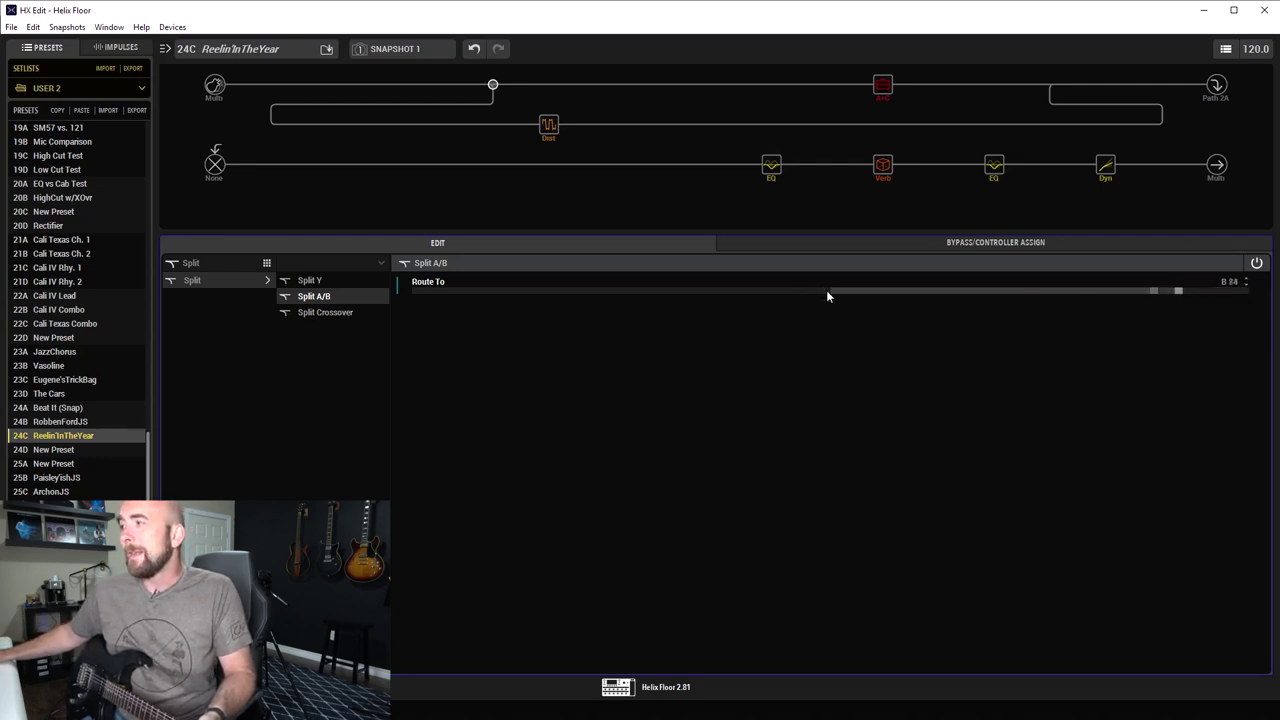
pyautogui.scroll(-8, 826, 290)
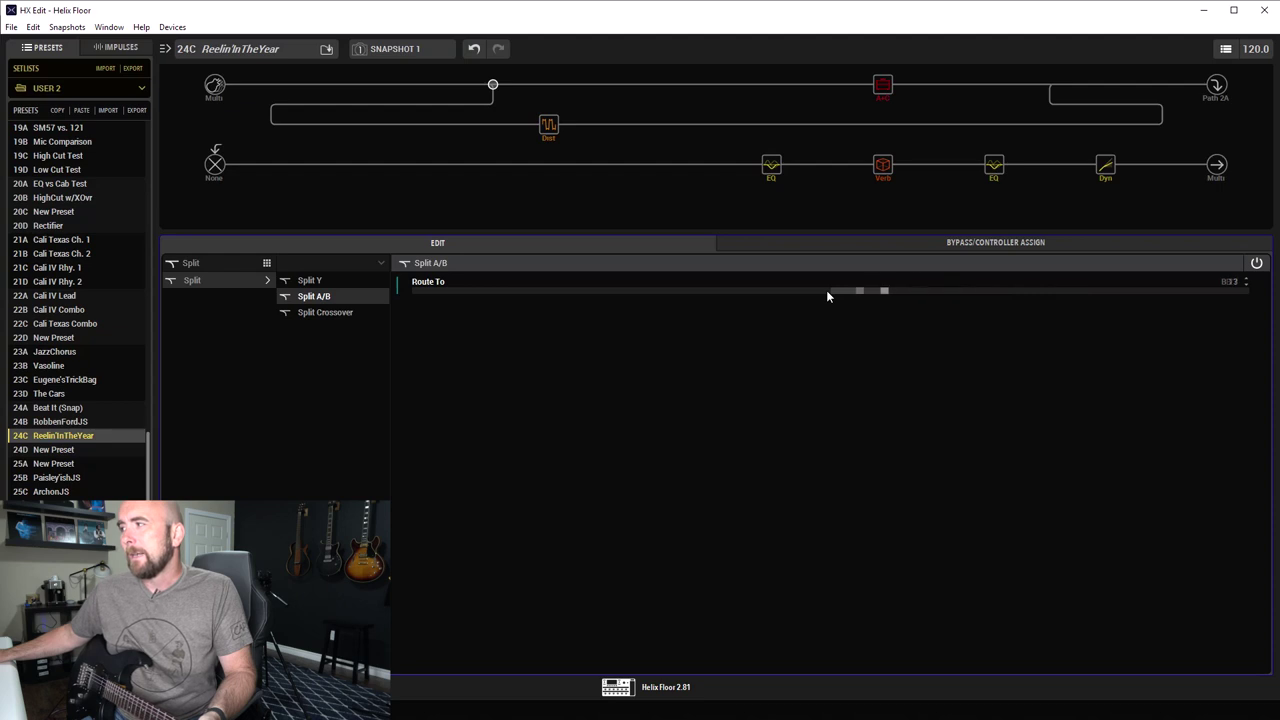
pyautogui.scroll(-3, 828, 295)
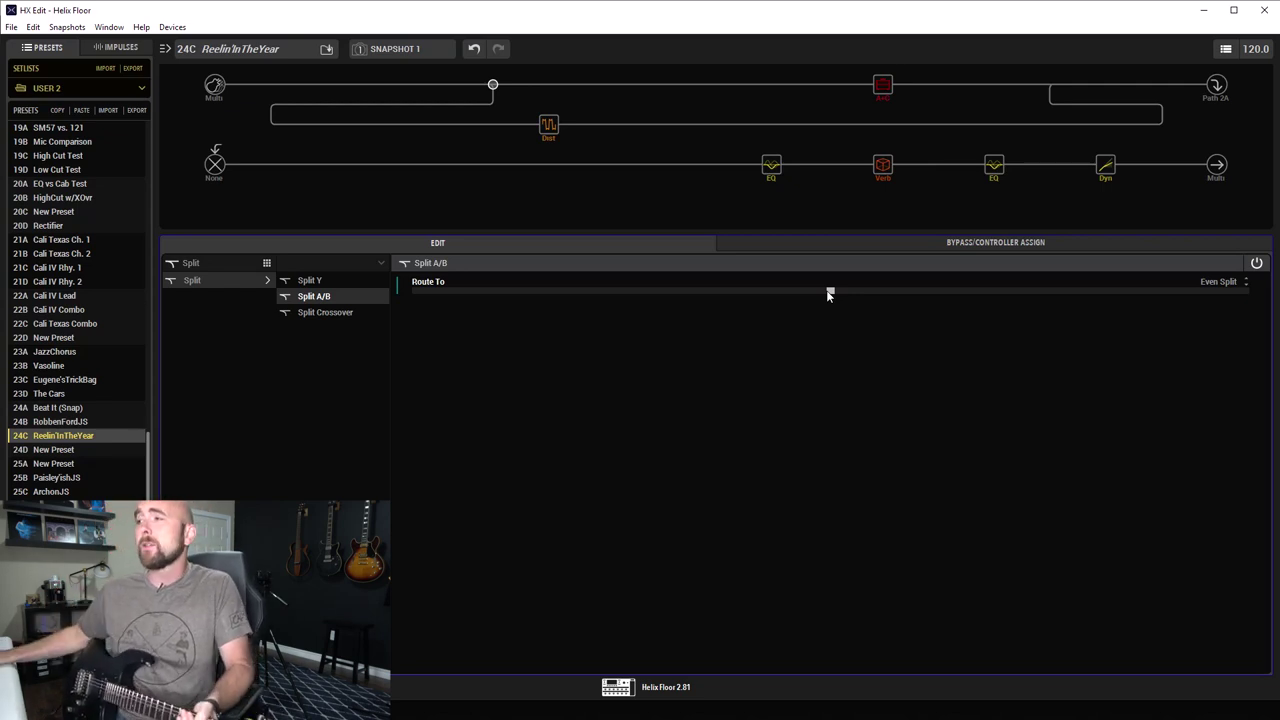
pyautogui.moveTo(830, 293); pyautogui.dragTo(826, 293)
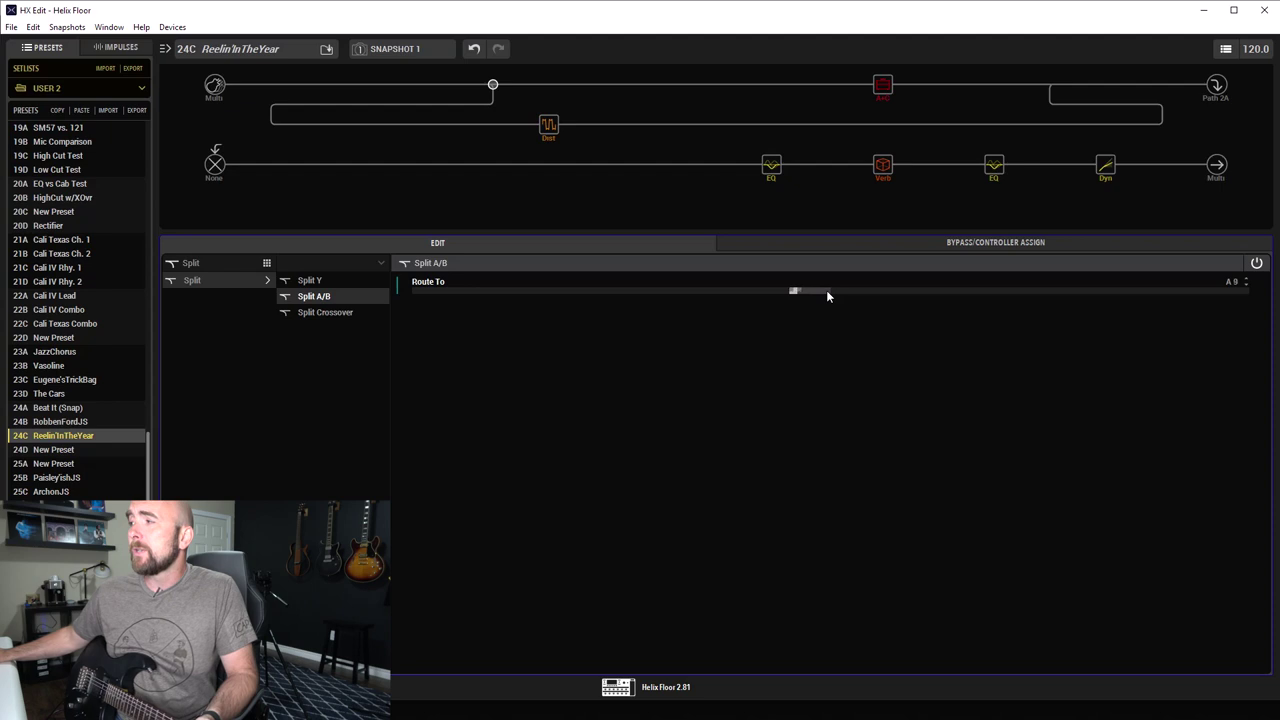
# Sweep the split's Route To through A 25 and A 50 to A 74, then back to B 2
pyautogui.scroll(-5, 826, 293)
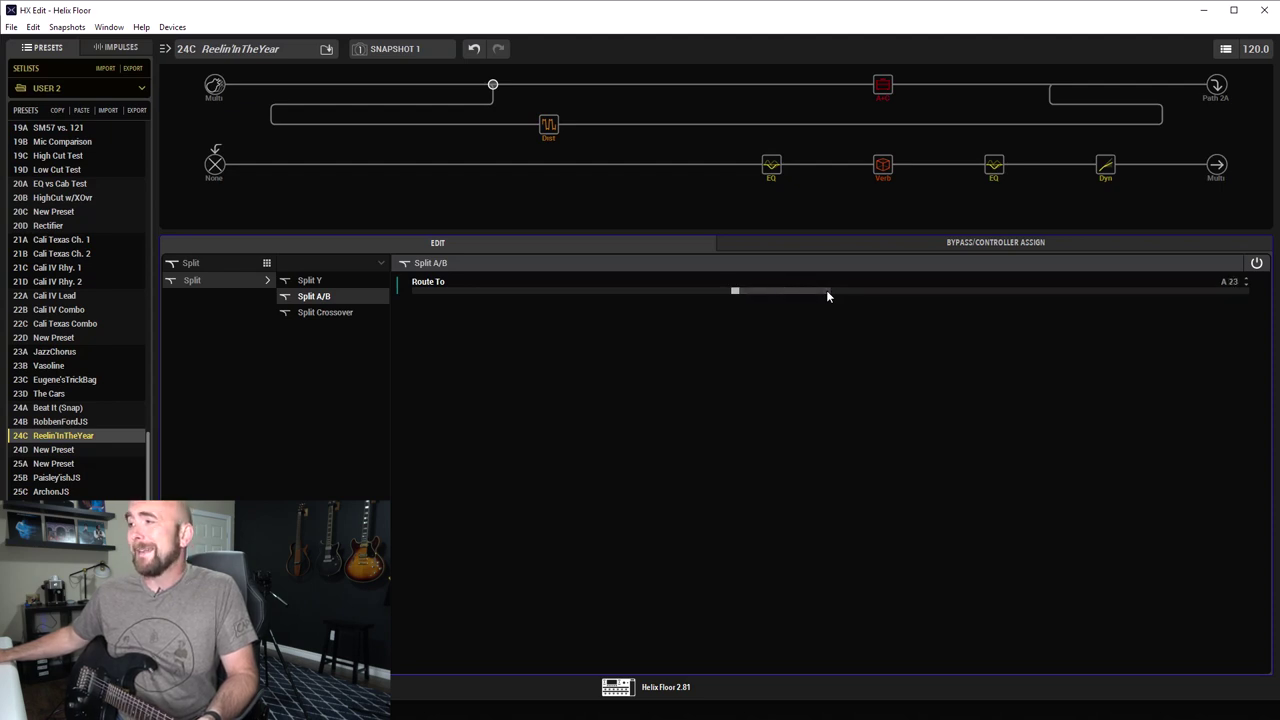
pyautogui.scroll(6, 826, 293)
pyautogui.scroll(1, 826, 293)
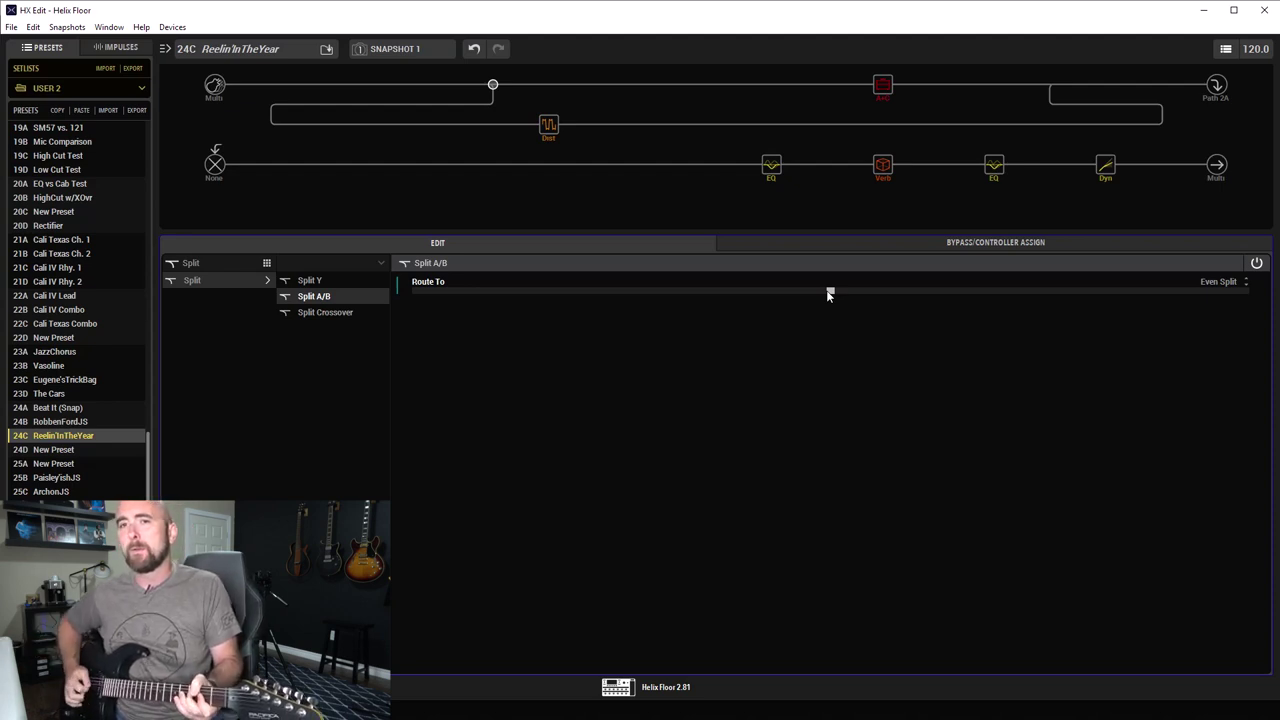
pyautogui.scroll(-20, 828, 294)
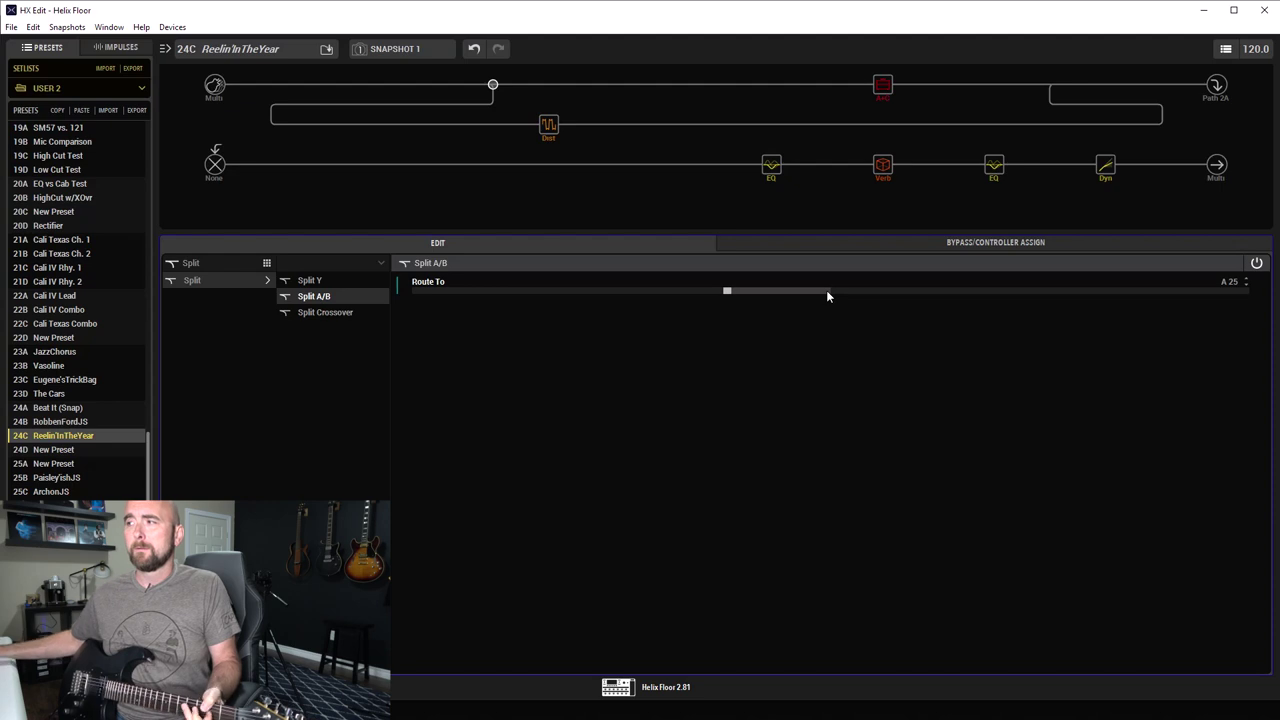
pyautogui.scroll(-15, 828, 294)
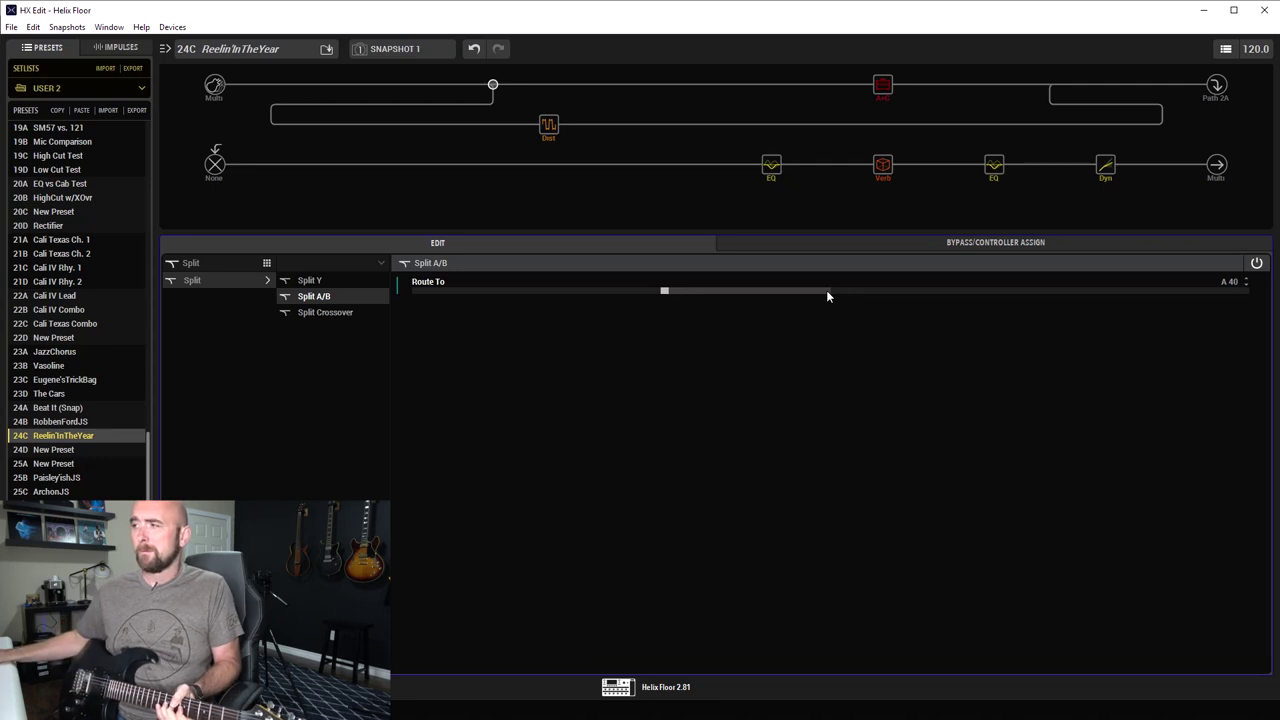
pyautogui.scroll(10, 826, 290)
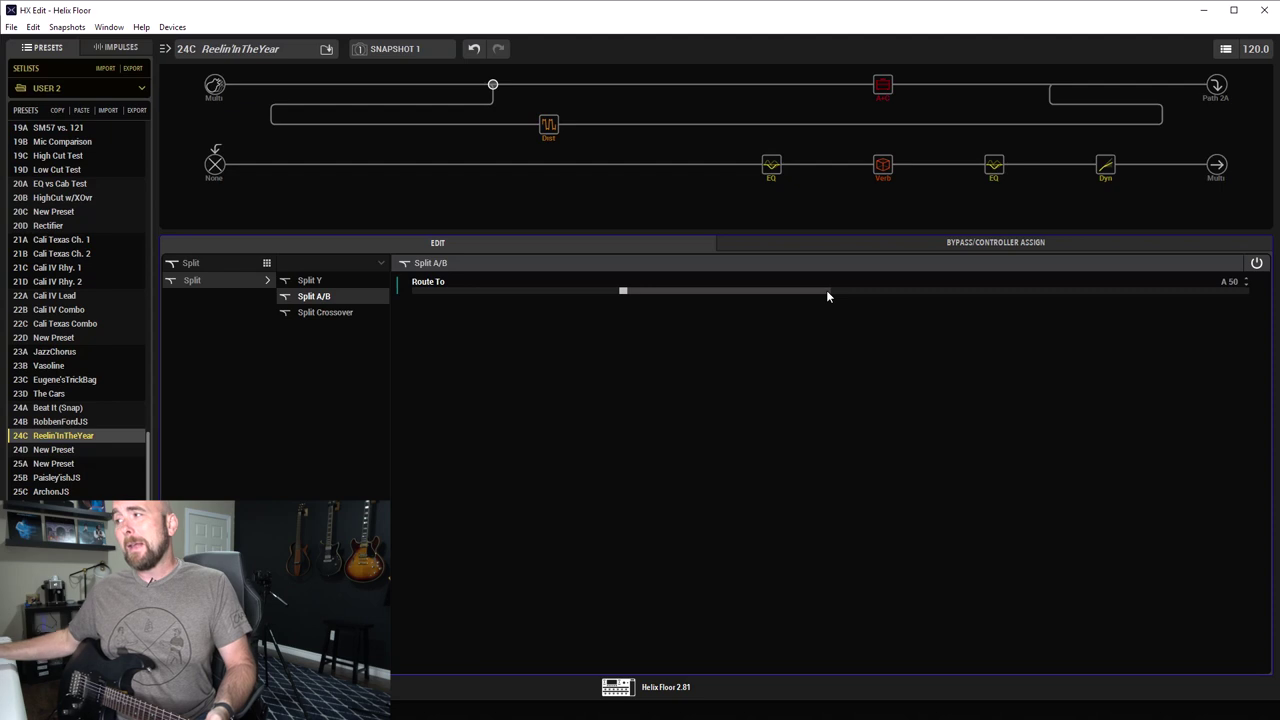
pyautogui.scroll(-12, 826, 290)
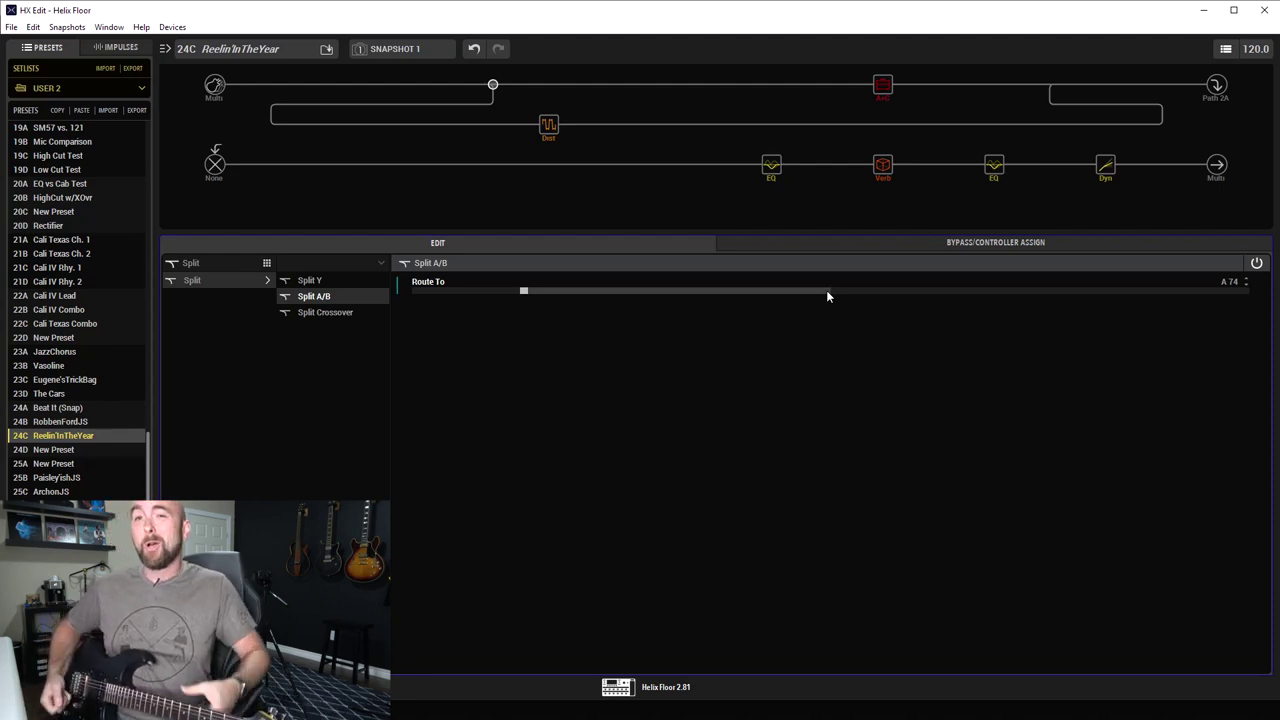
pyautogui.scroll(20, 826, 290)
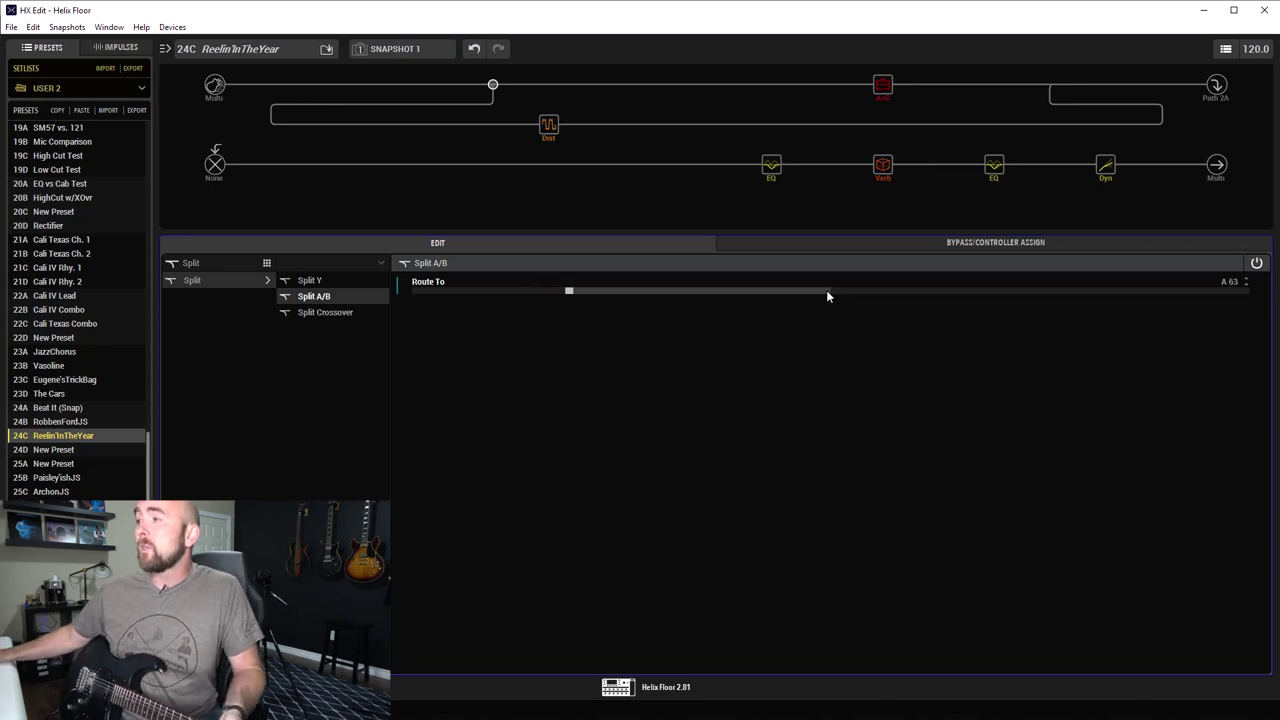
pyautogui.scroll(13, 827, 291)
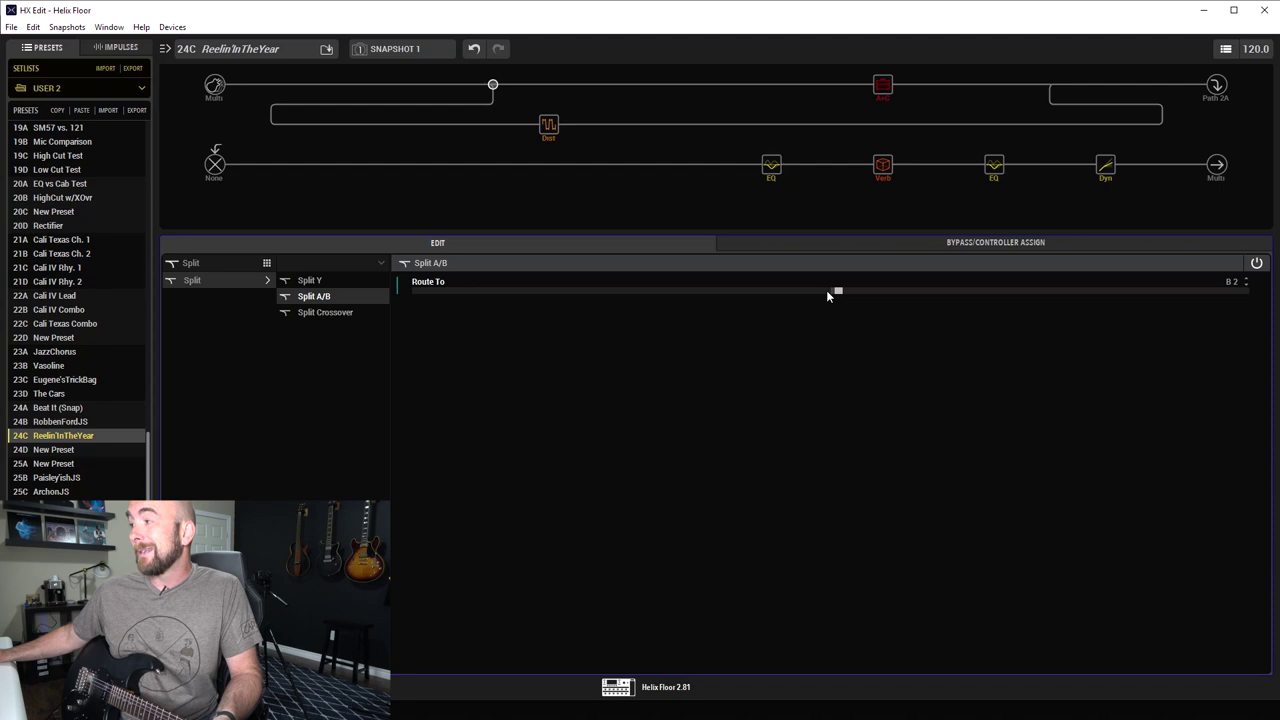
# Test the split at A 24, settle it on Even Split, then select the first lower-path EQ
pyautogui.scroll(-1, 826, 290)
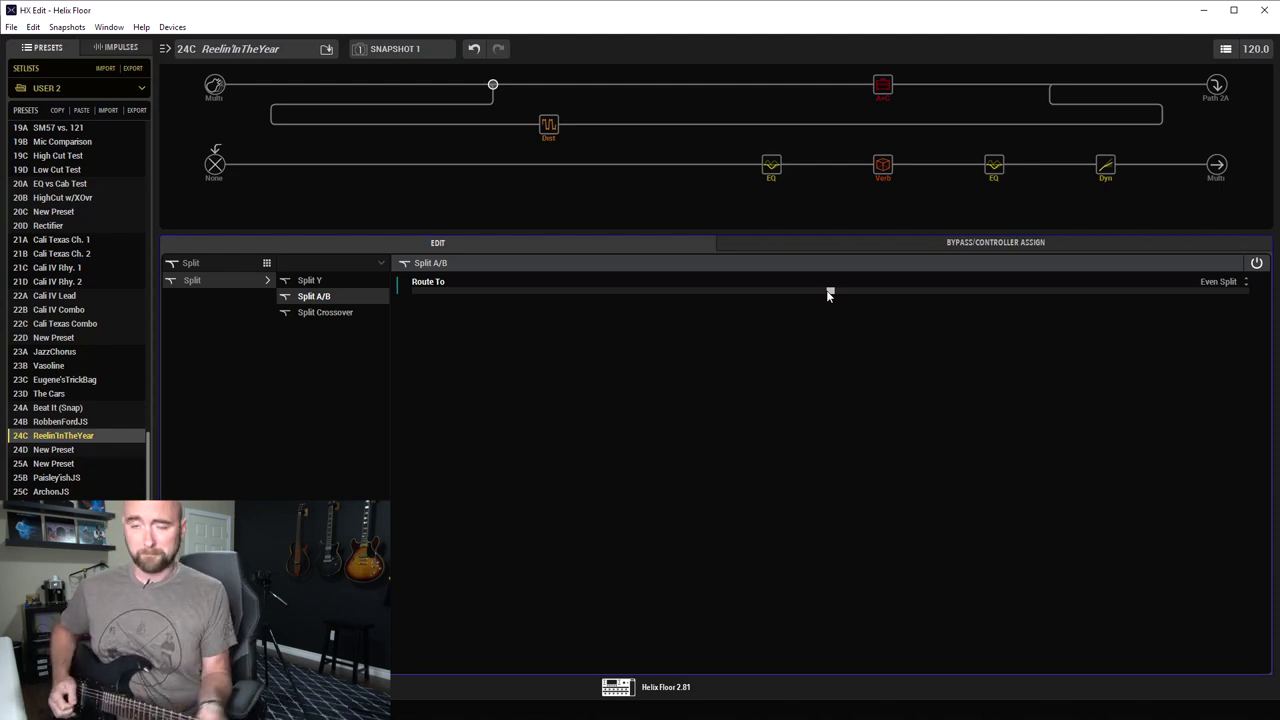
pyautogui.scroll(-20, 827, 292)
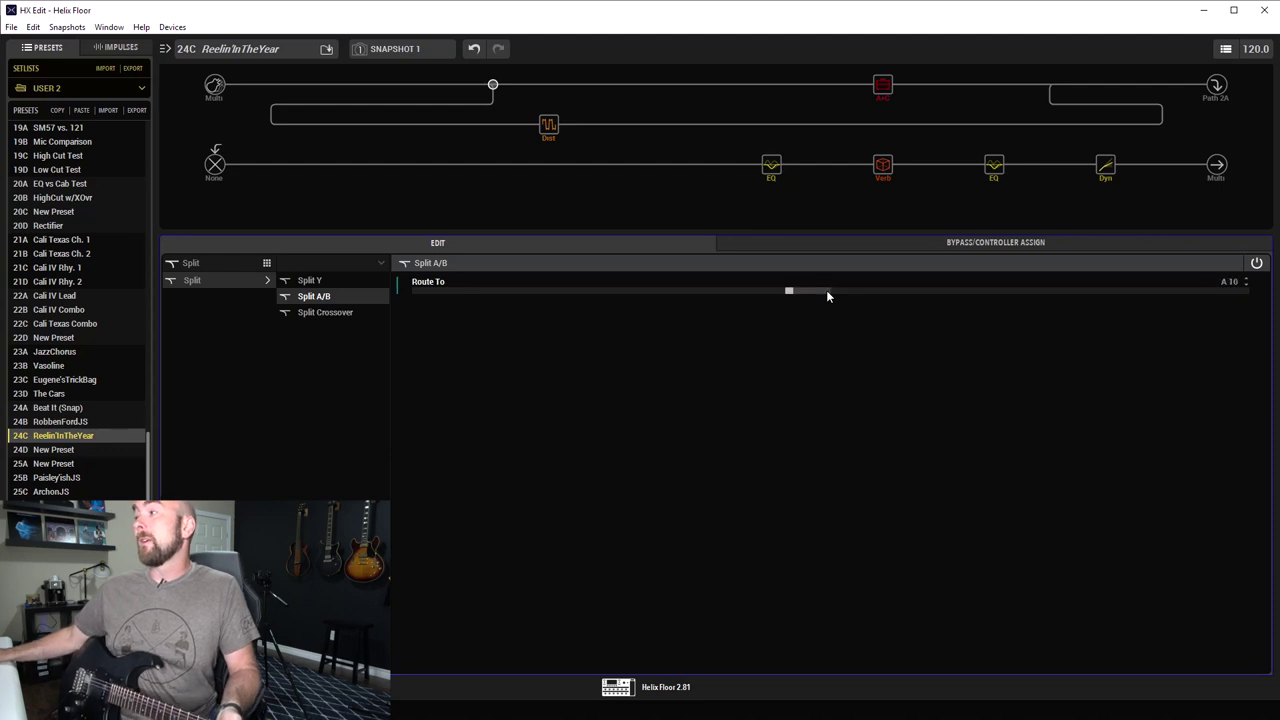
pyautogui.scroll(-1, 827, 294)
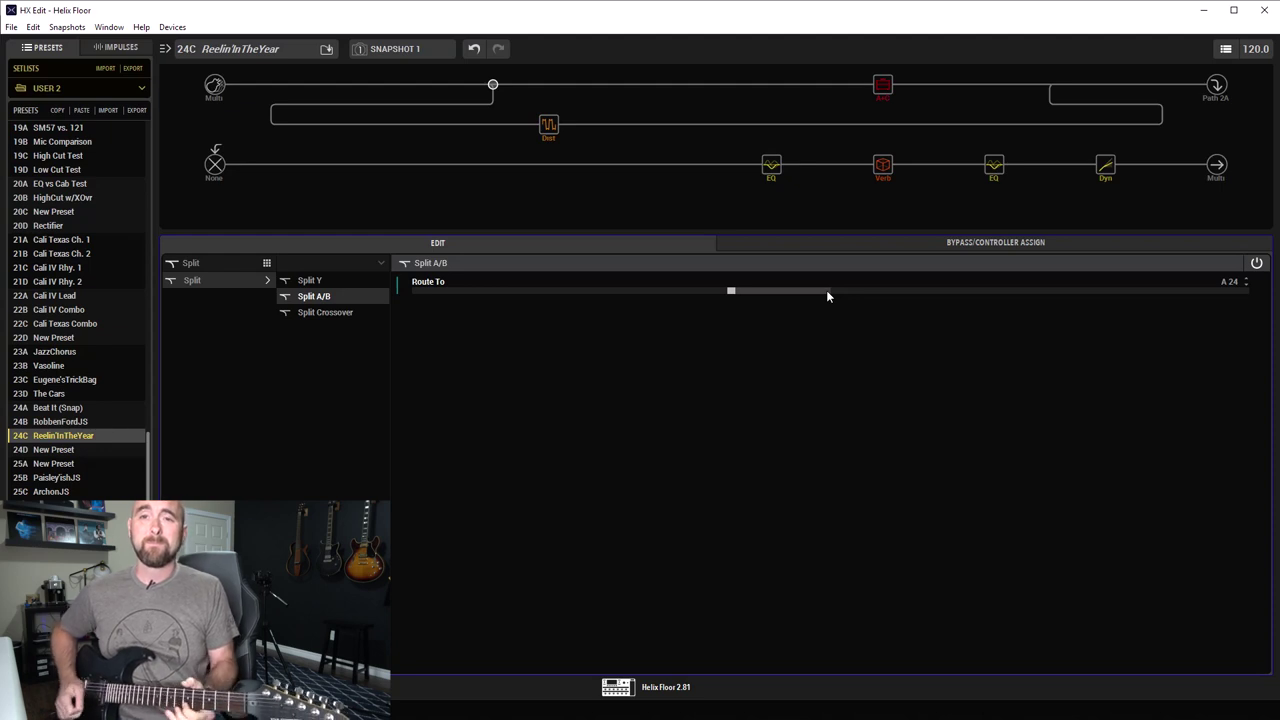
pyautogui.scroll(20, 826, 292)
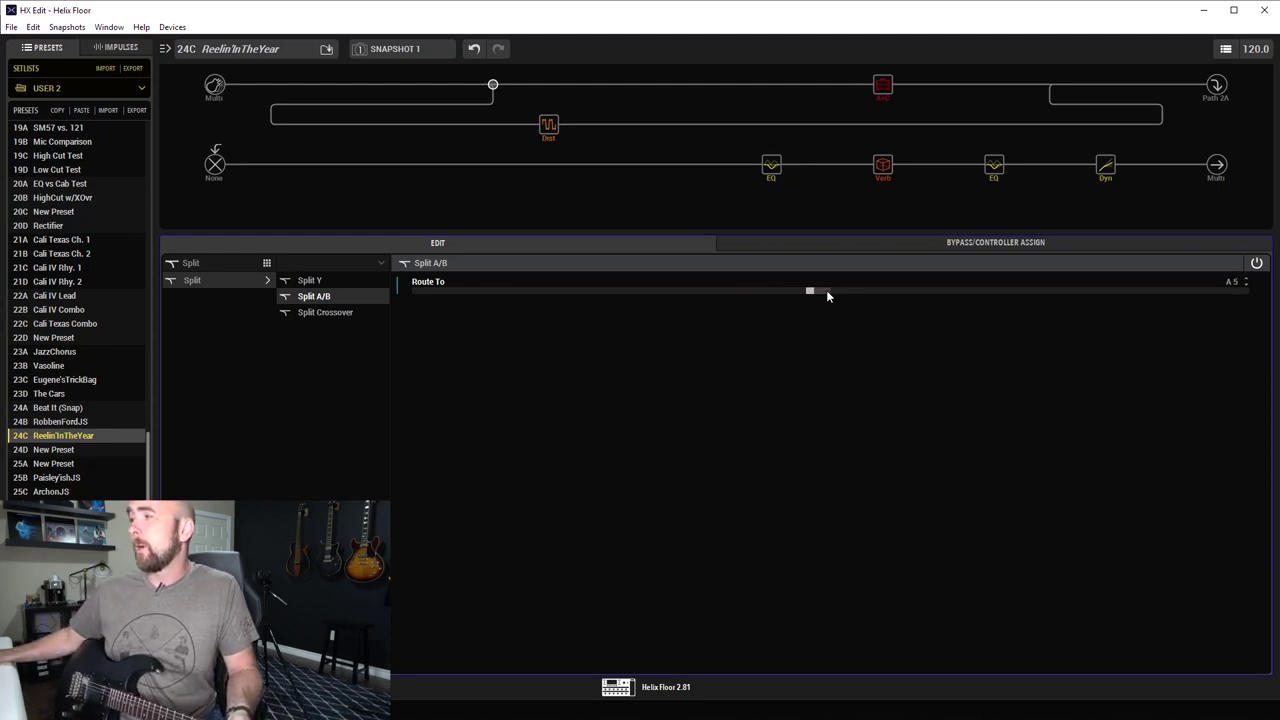
pyautogui.scroll(1, 827, 294)
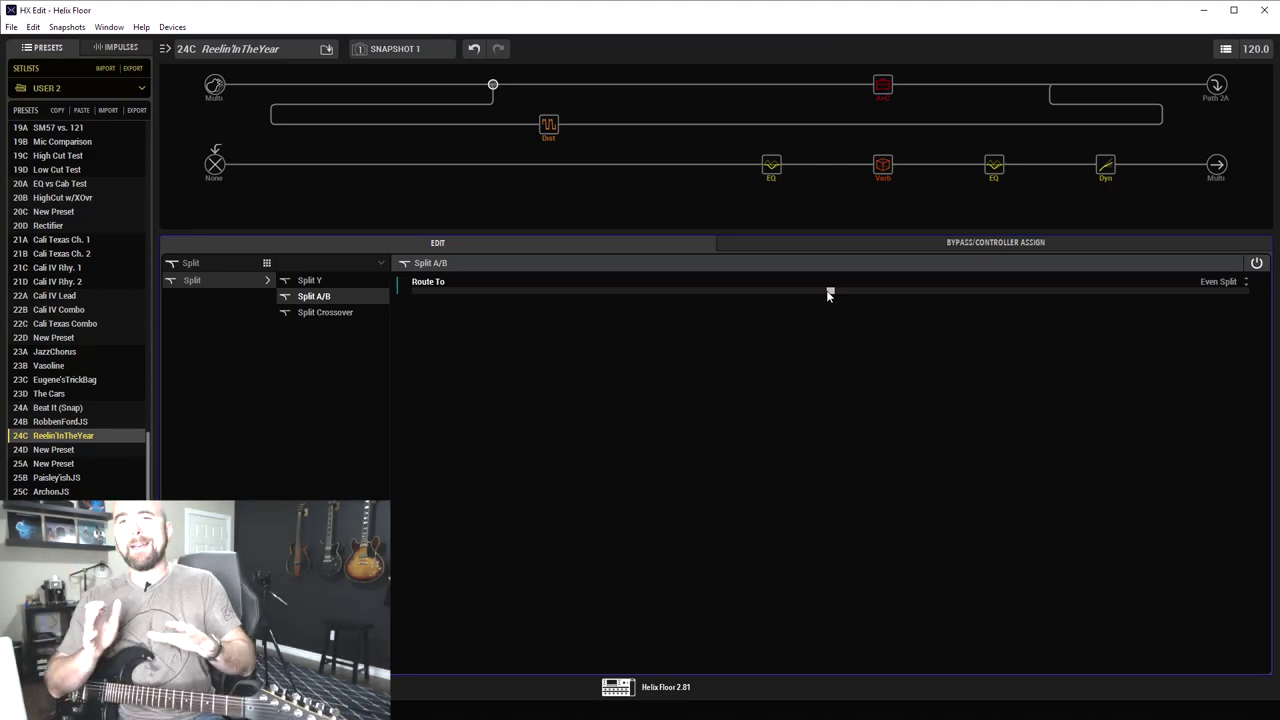
pyautogui.click(771, 165)
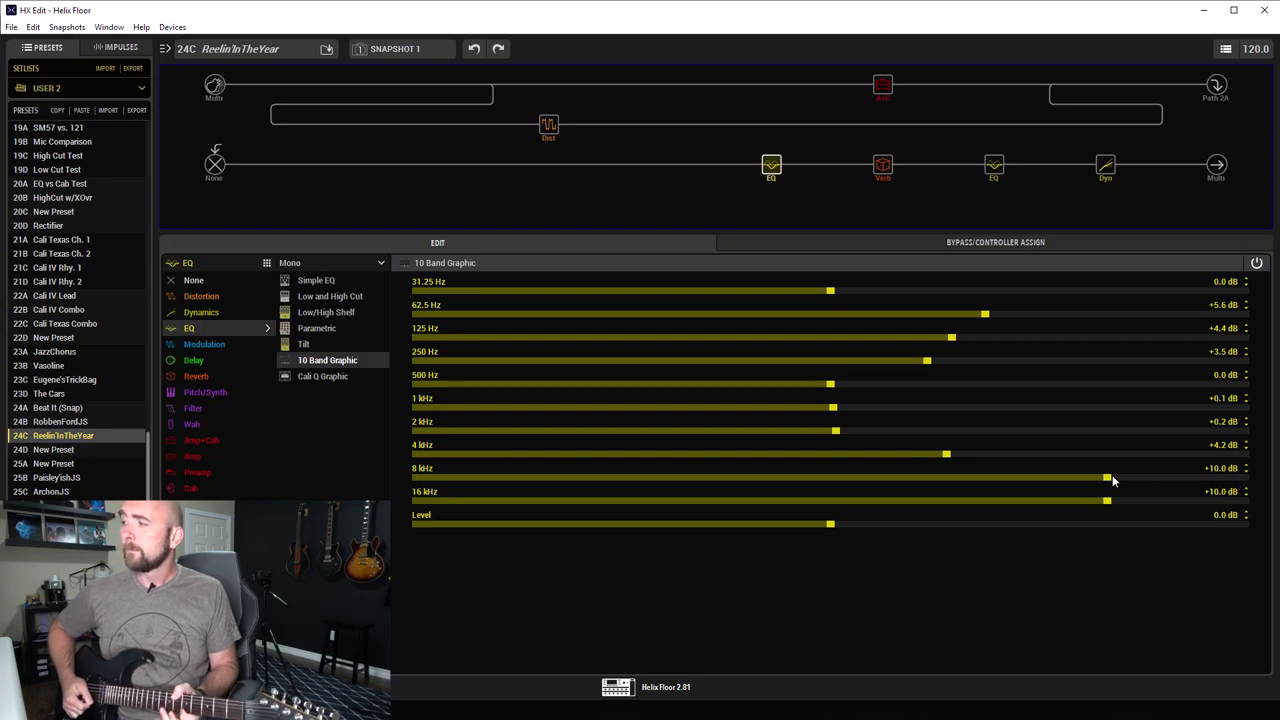
# Lower the 10 Band Graphic's 8 kHz and 16 kHz bands, then return both to +10.0 dB
pyautogui.scroll(-8, 1112, 480)
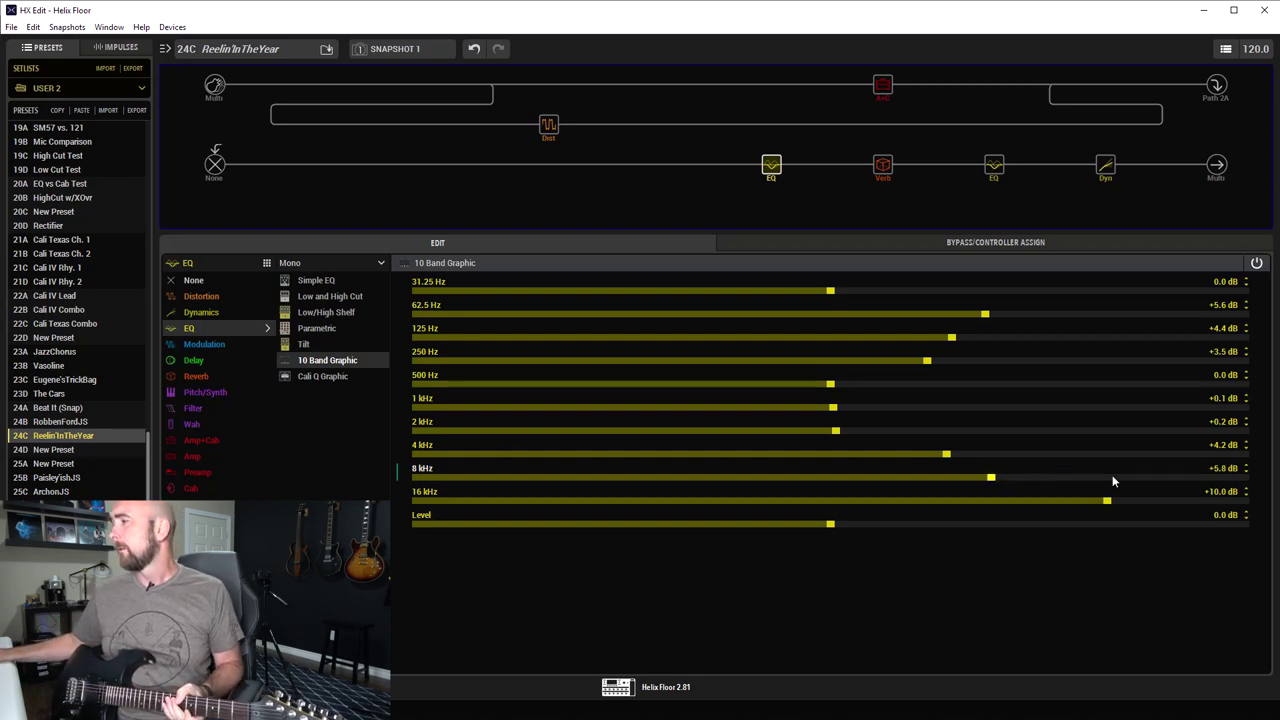
pyautogui.scroll(-6, 1100, 502)
pyautogui.scroll(-3, 1097, 503)
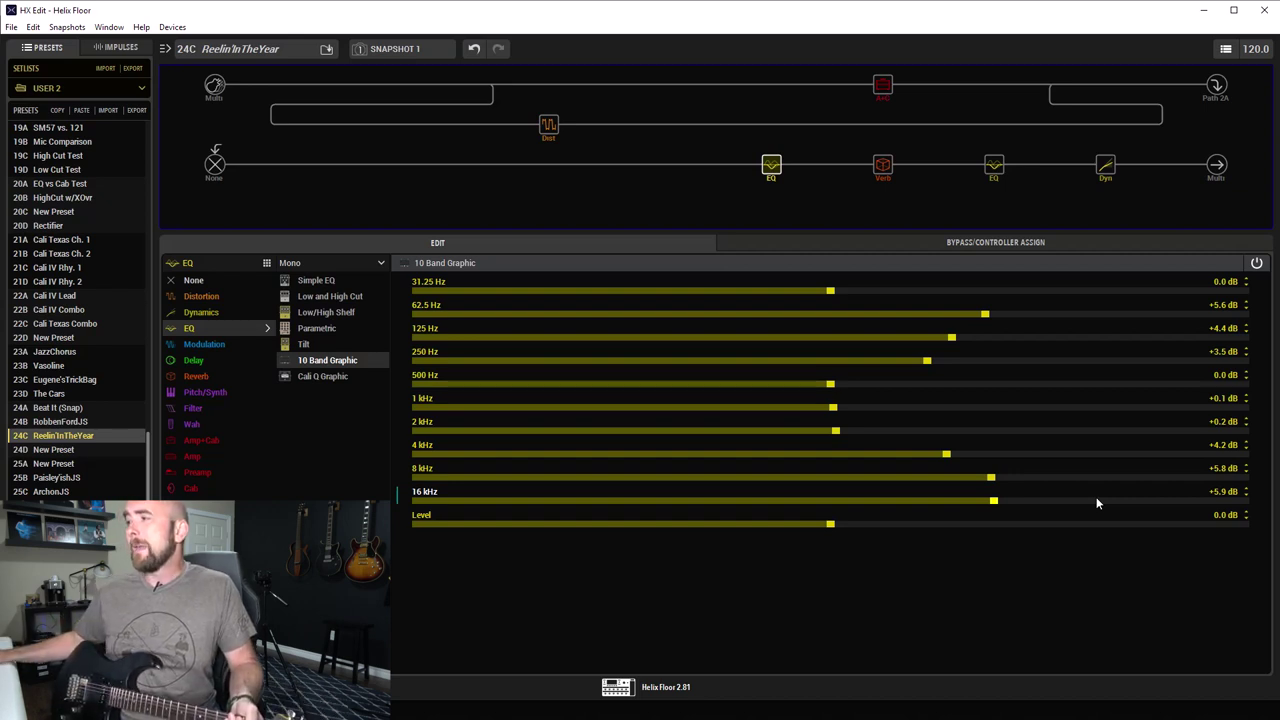
pyautogui.scroll(8, 1121, 481)
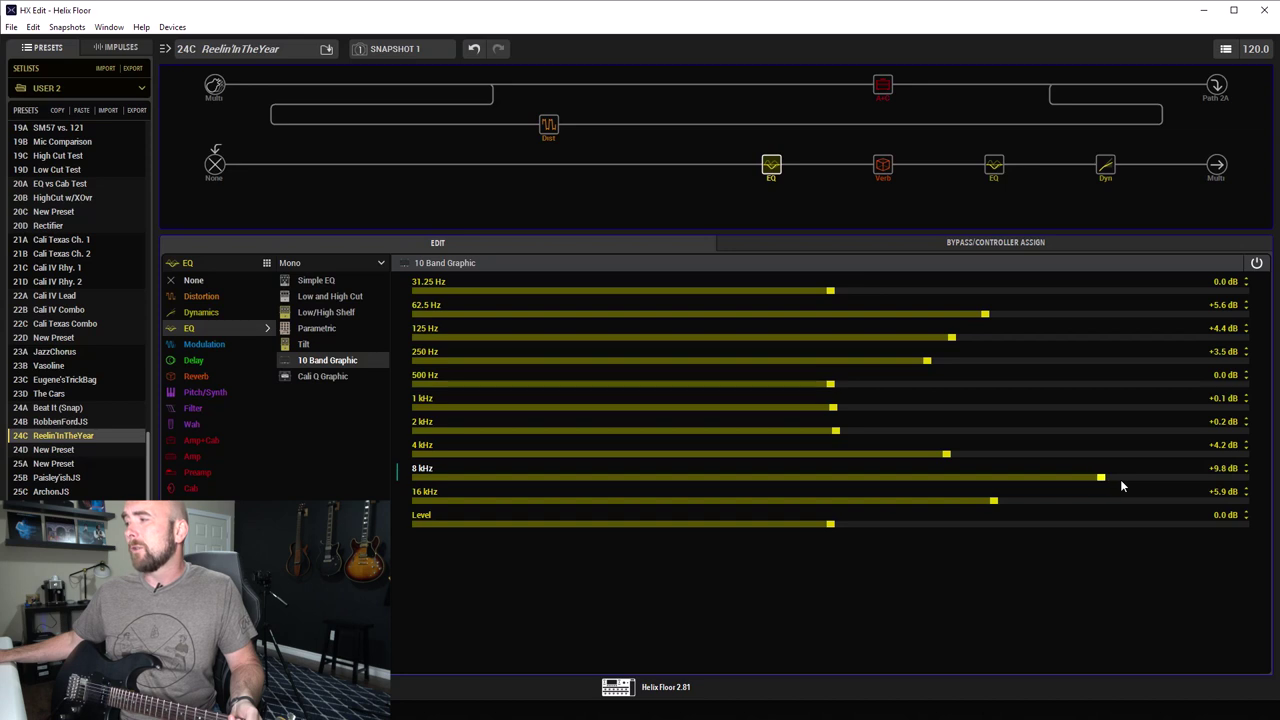
pyautogui.scroll(8, 1110, 505)
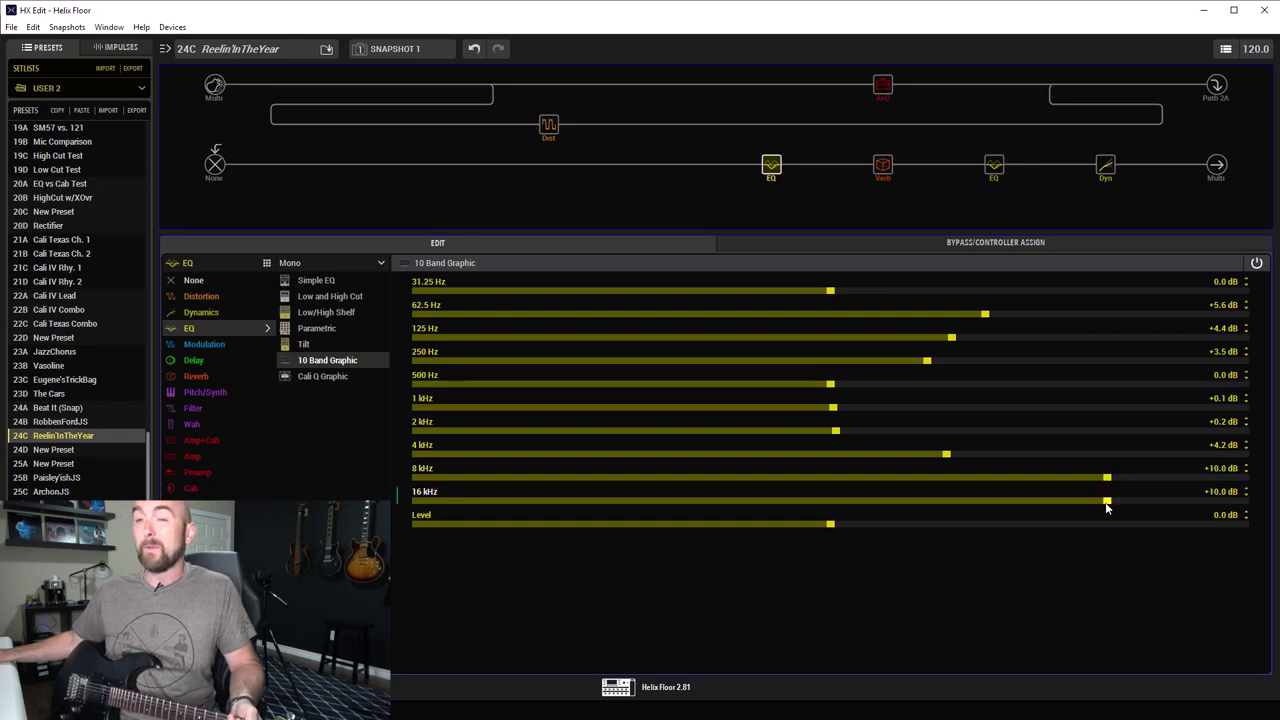